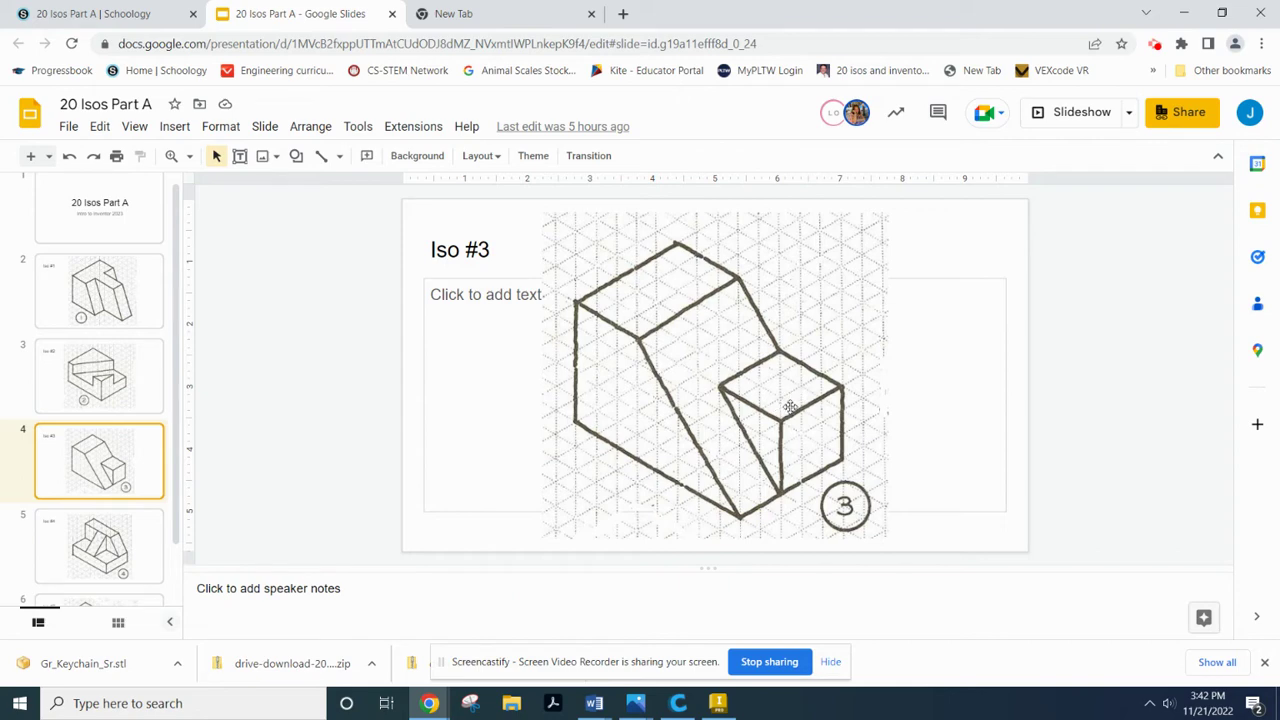
Step: Switch to Autodesk Inventor and create a new part from the Standard.ipt template
{"action": "left_click", "coordinate": [717, 703]}
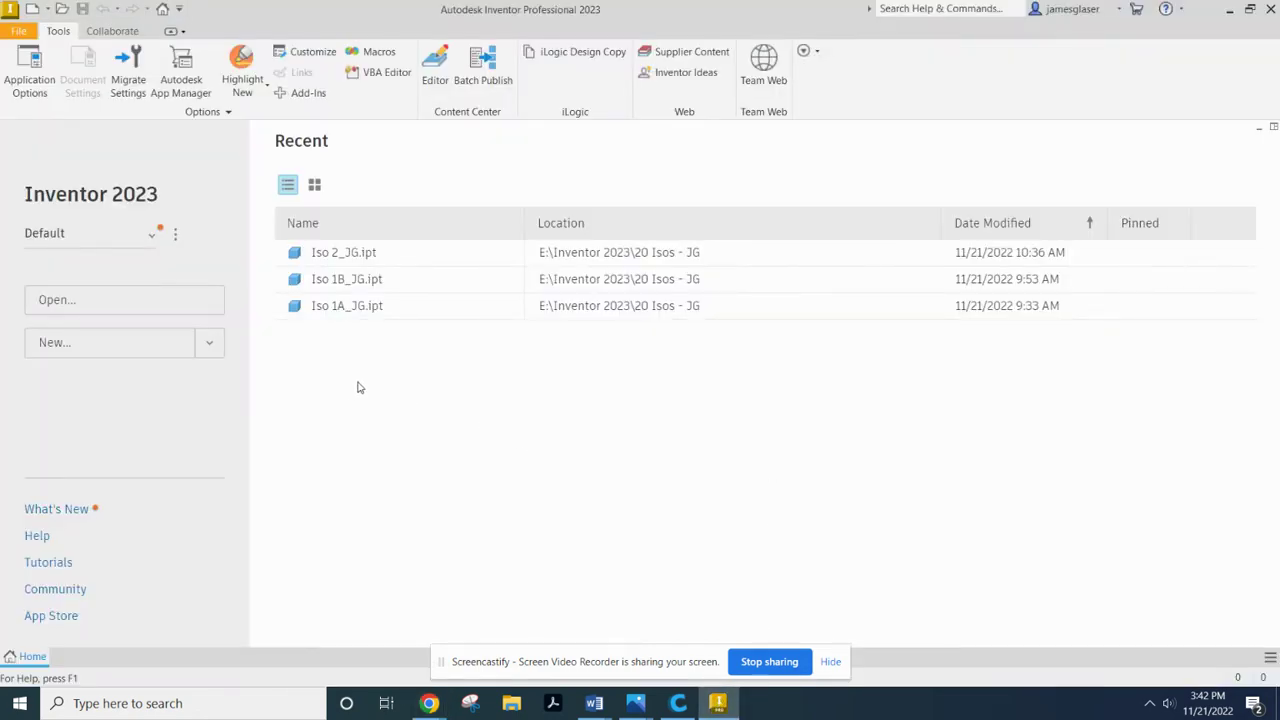
{"action": "left_click", "coordinate": [157, 347]}
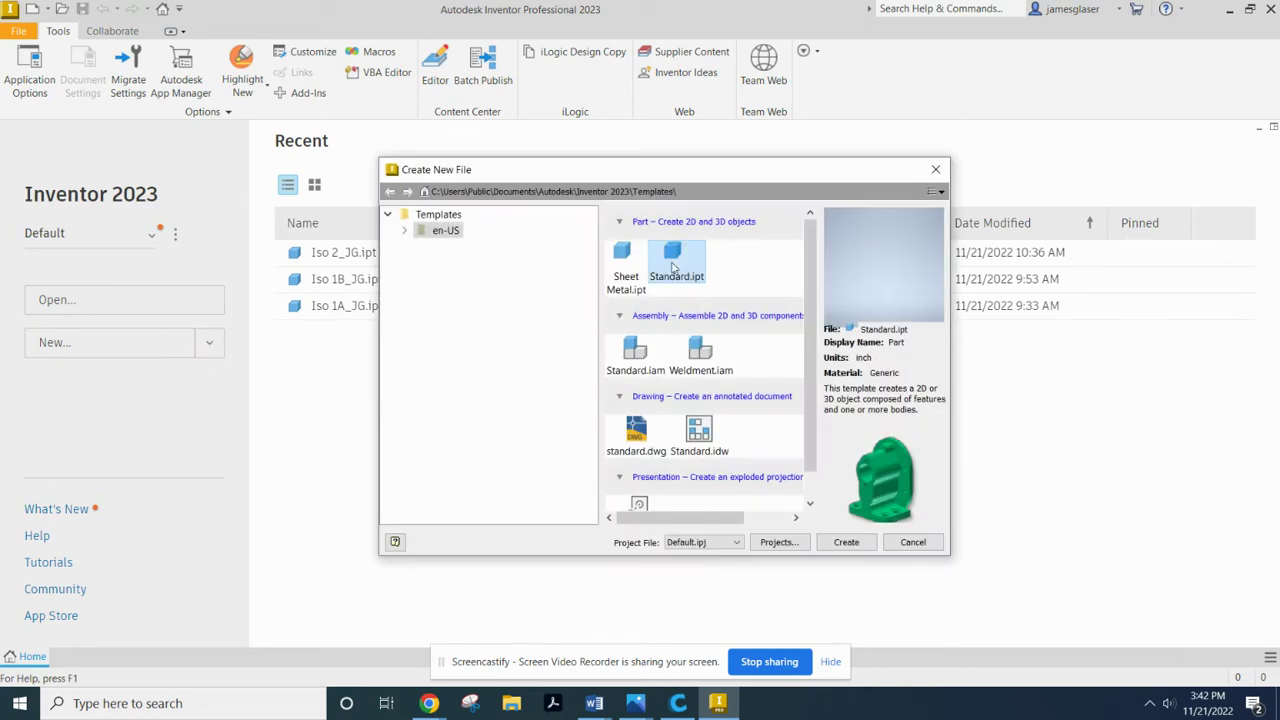
{"action": "double_click", "coordinate": [675, 262]}
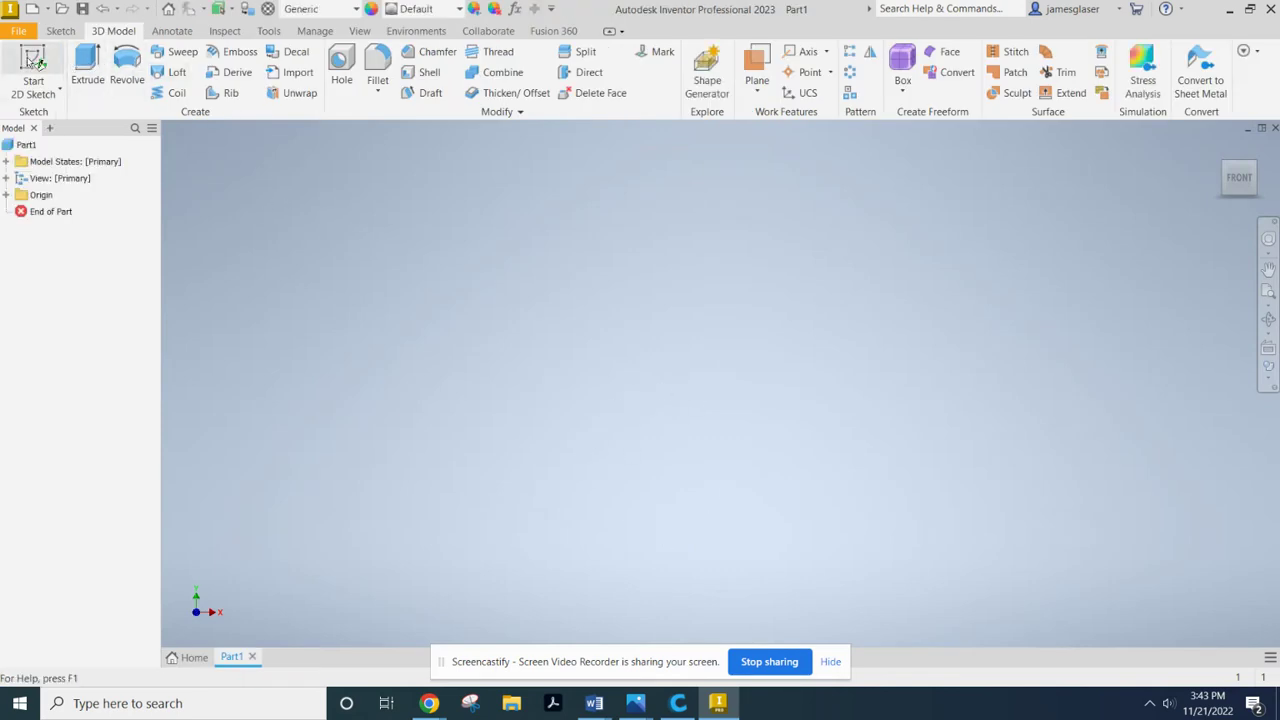
Step: Start a 2D sketch on the horizontal XZ plane and rotate the top view so the X axis runs horizontally
{"action": "left_click", "coordinate": [33, 62]}
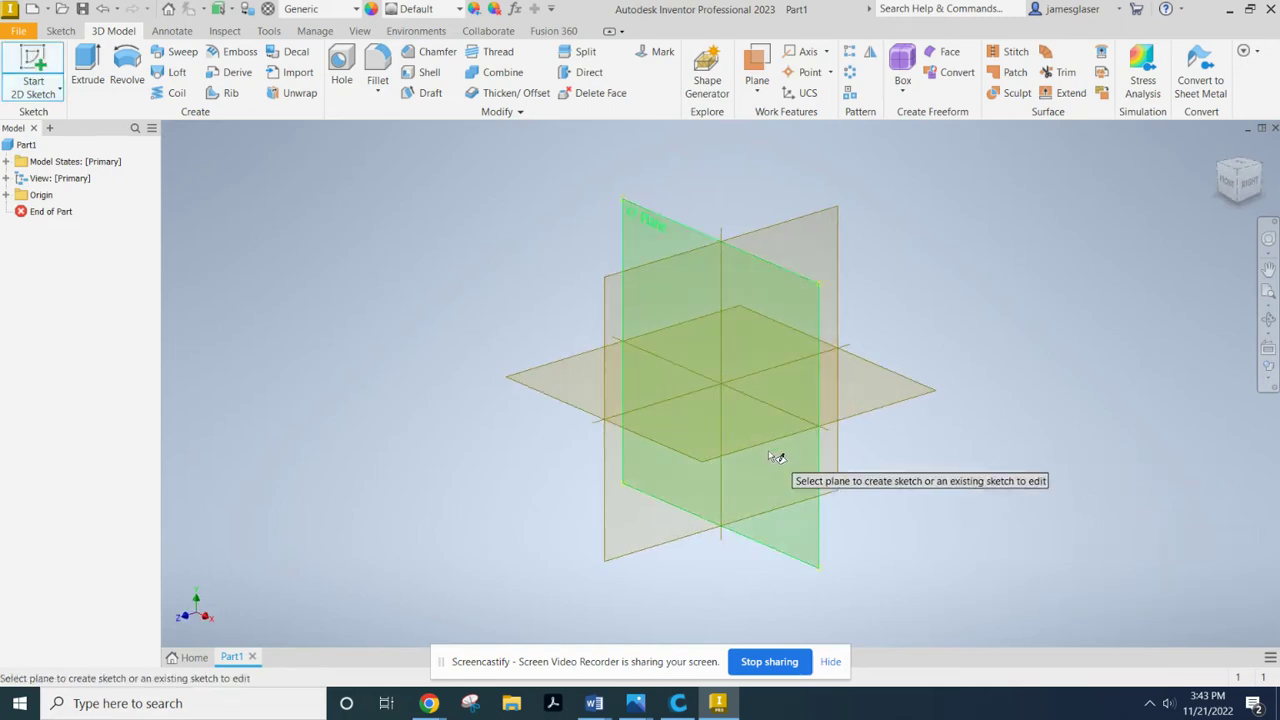
{"action": "left_click", "coordinate": [733, 453]}
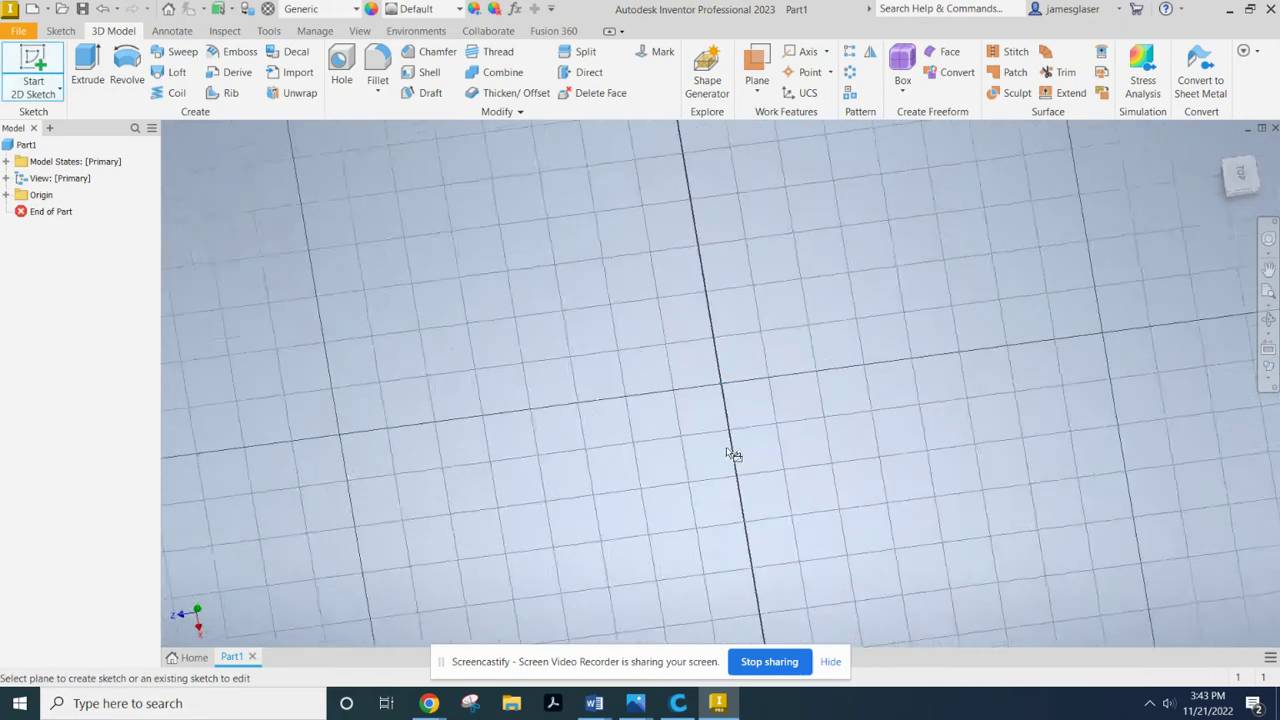
{"action": "left_click", "coordinate": [1256, 151]}
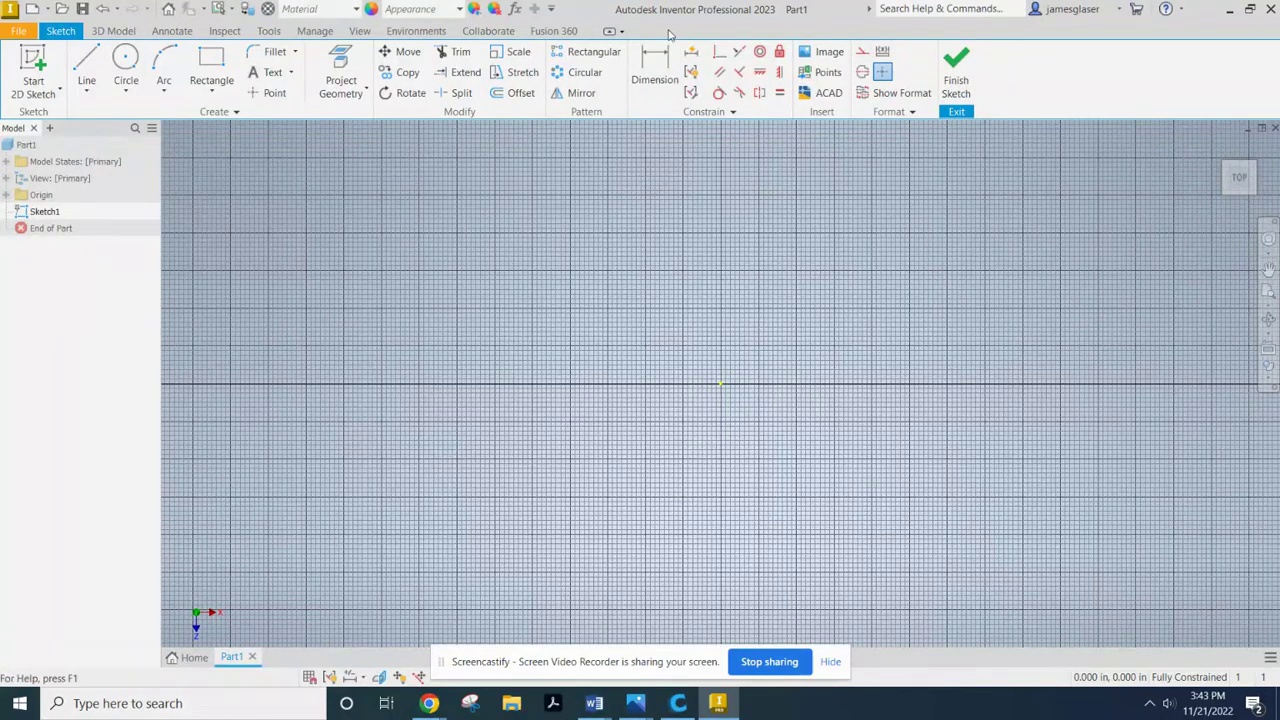
Step: Sketch a rectangle 8 in wide and 5 in high with one corner on the origin
{"action": "left_click", "coordinate": [208, 62]}
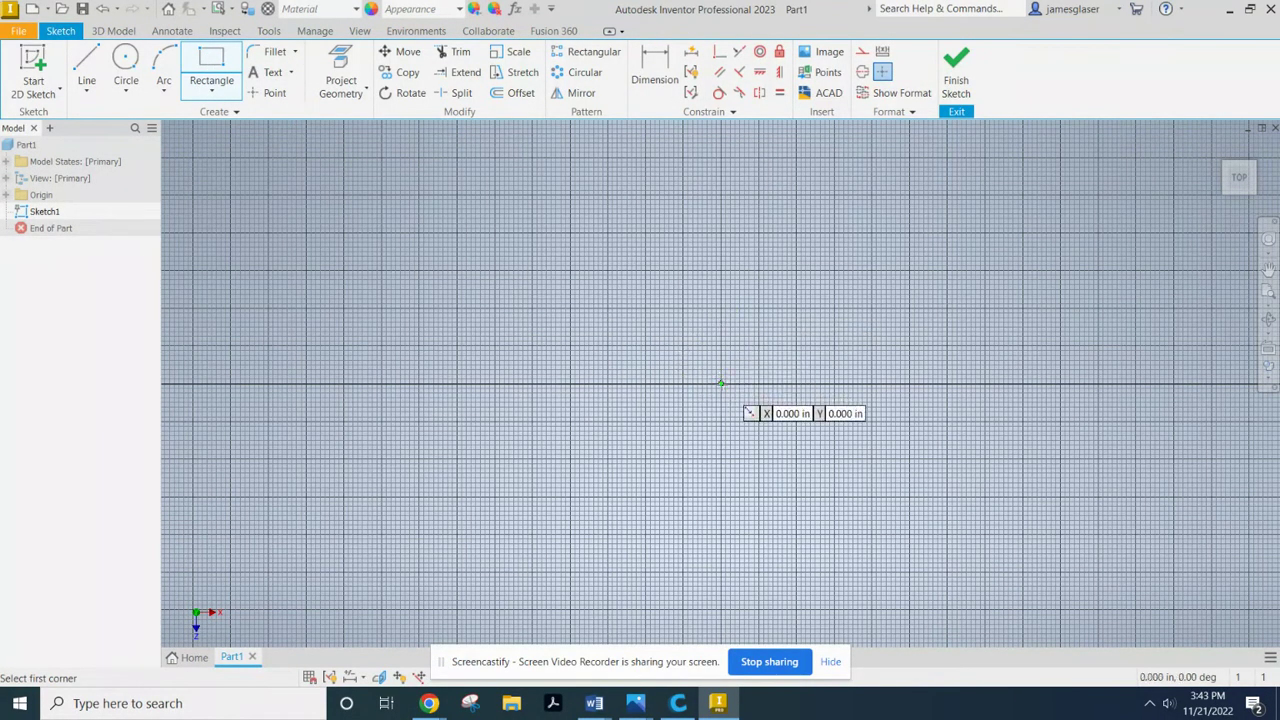
{"action": "left_click", "coordinate": [720, 383]}
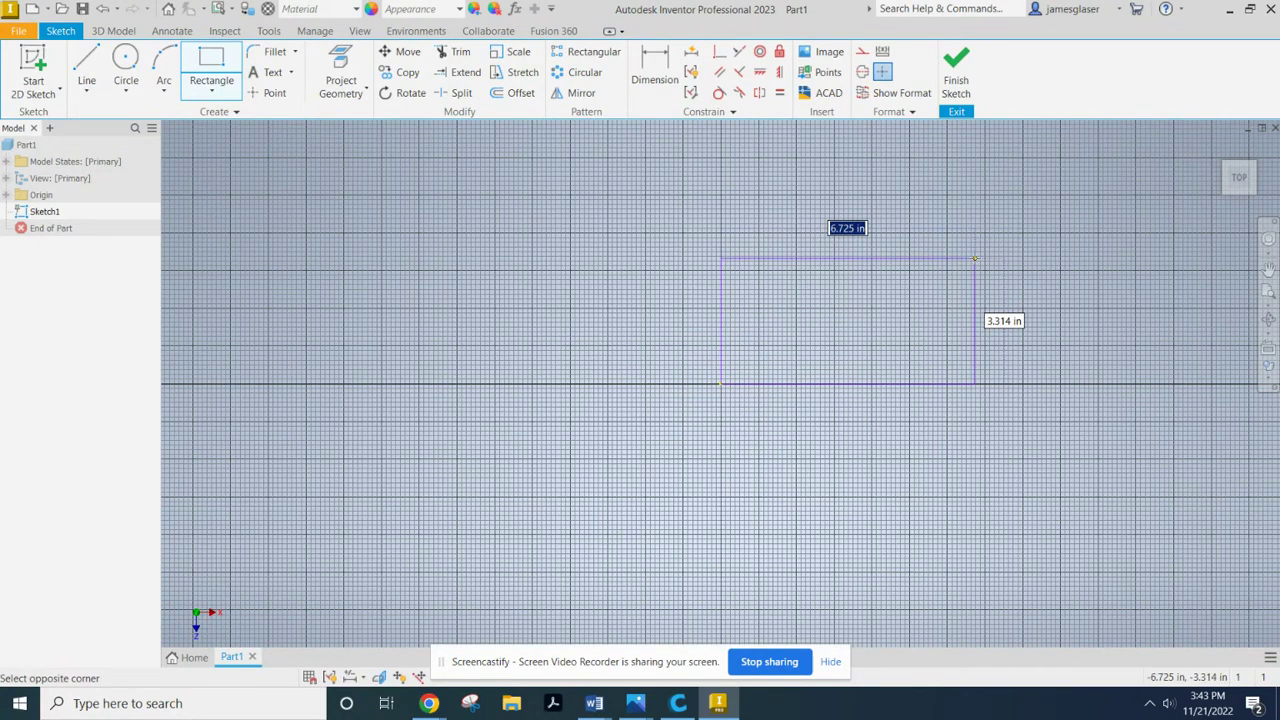
{"action": "type", "text": "8"}
{"action": "key", "text": "Tab"}
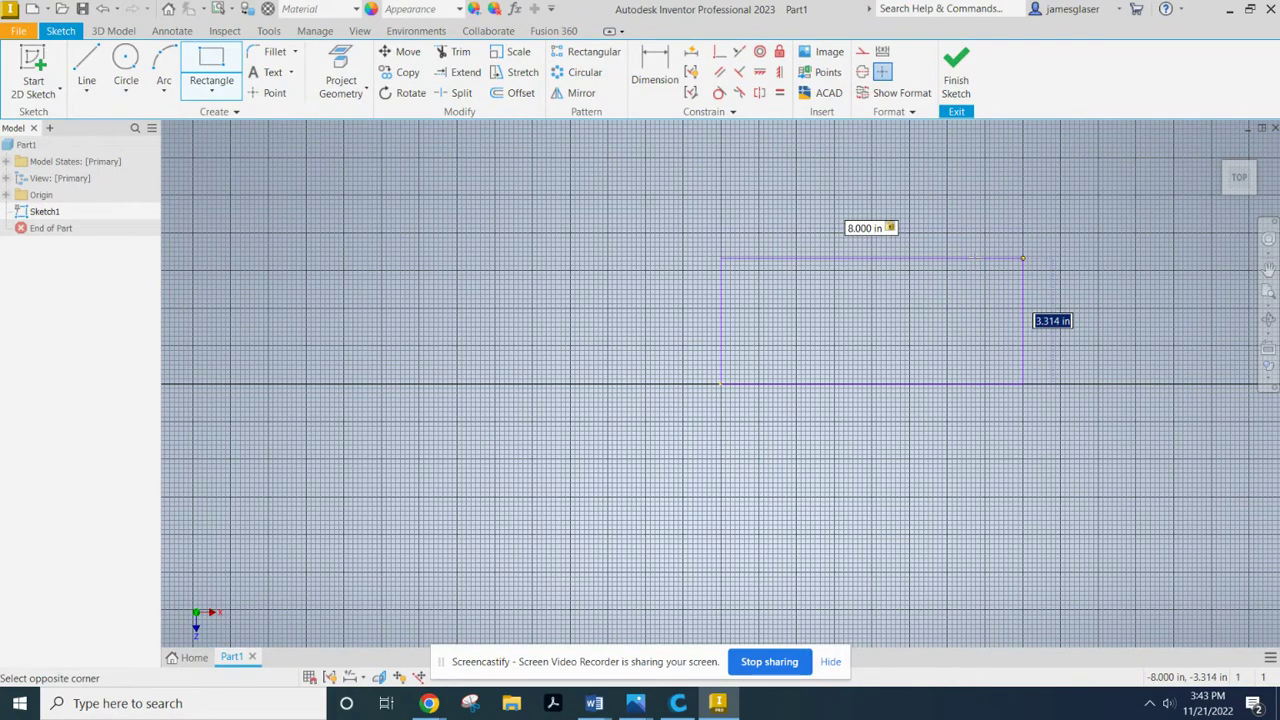
{"action": "type", "text": "5"}
{"action": "key", "text": "Return"}
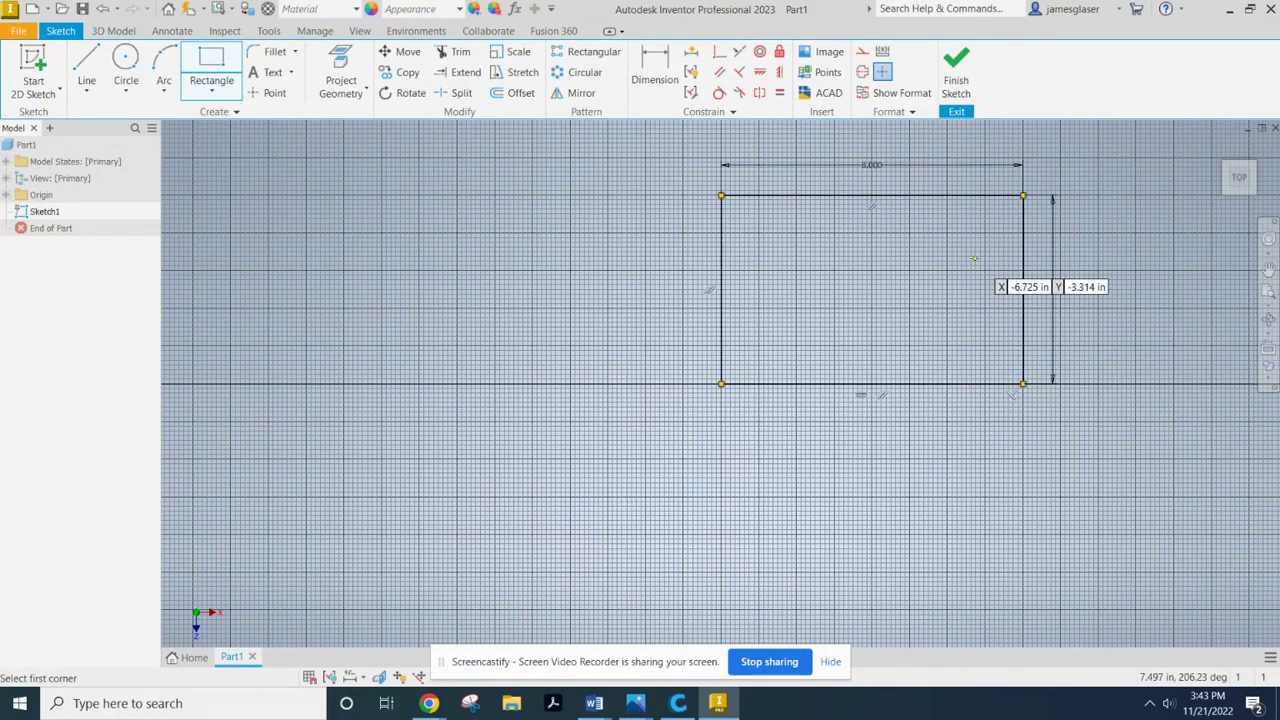
Step: Extrude the rectangle 5 in upward into a solid block
{"action": "key", "text": "e"}
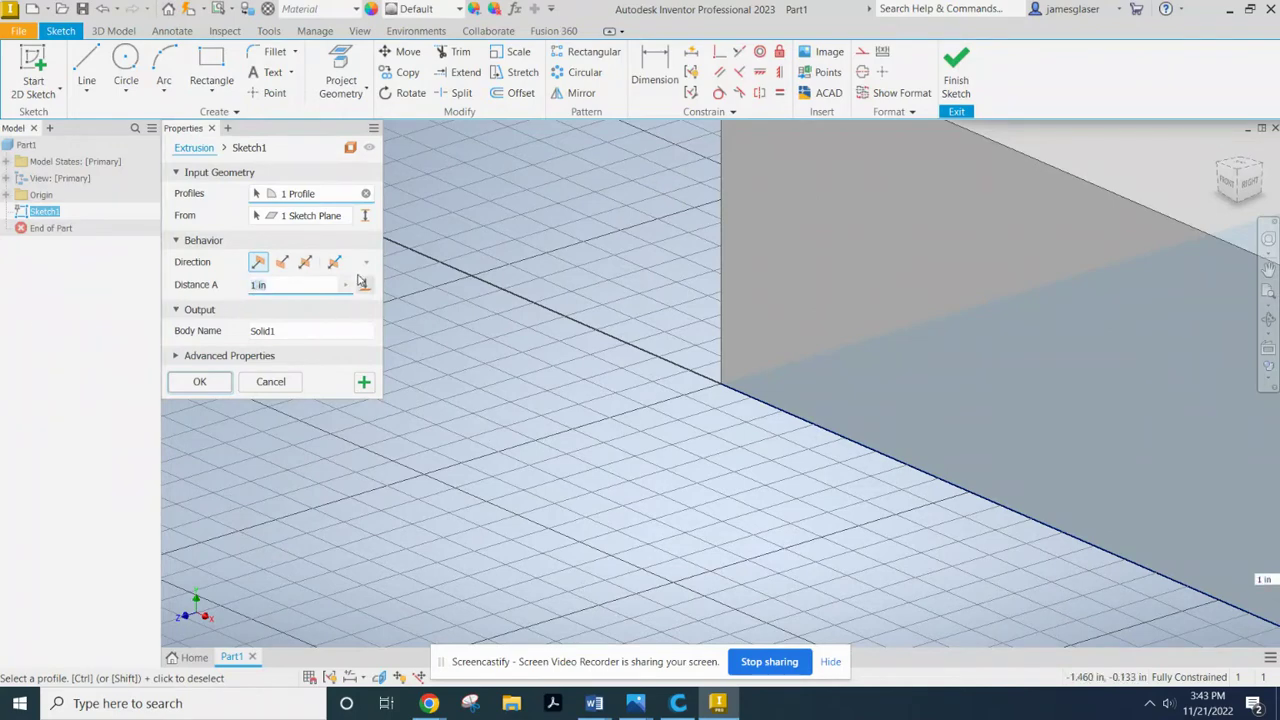
{"action": "type", "text": "5"}
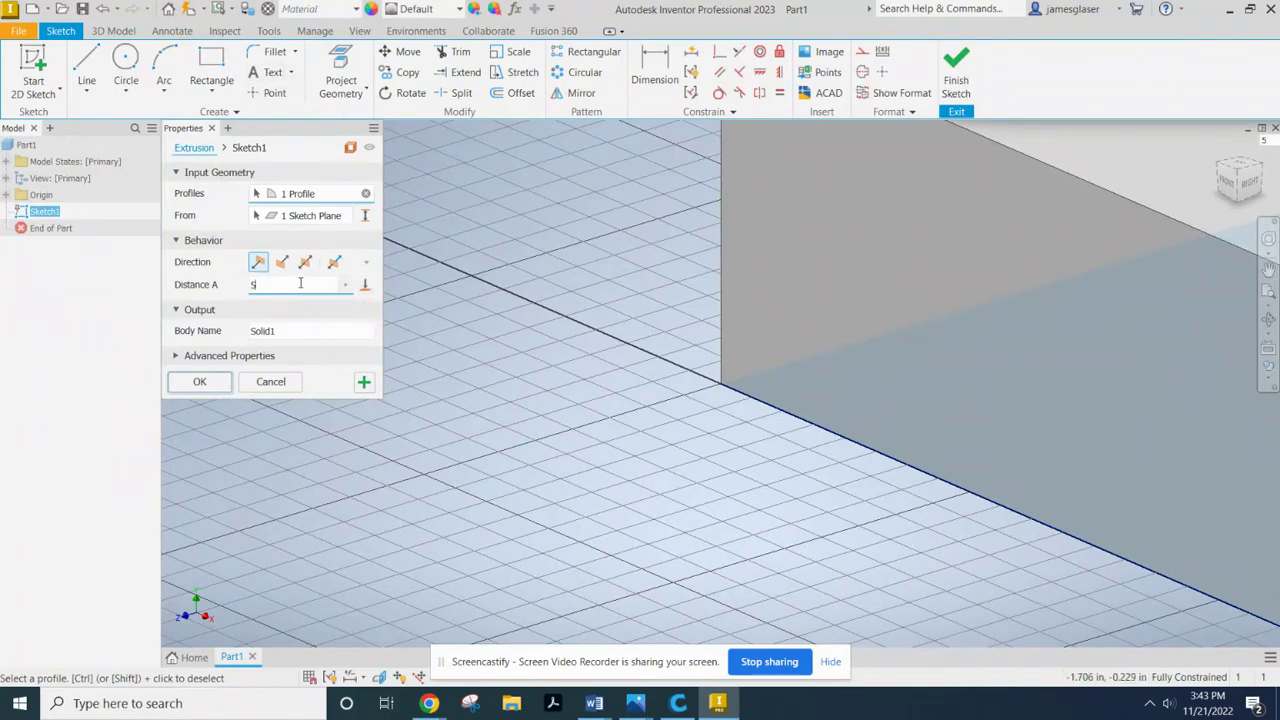
{"action": "scroll", "coordinate": [950, 251], "scroll_direction": "up", "scroll_amount": 5}
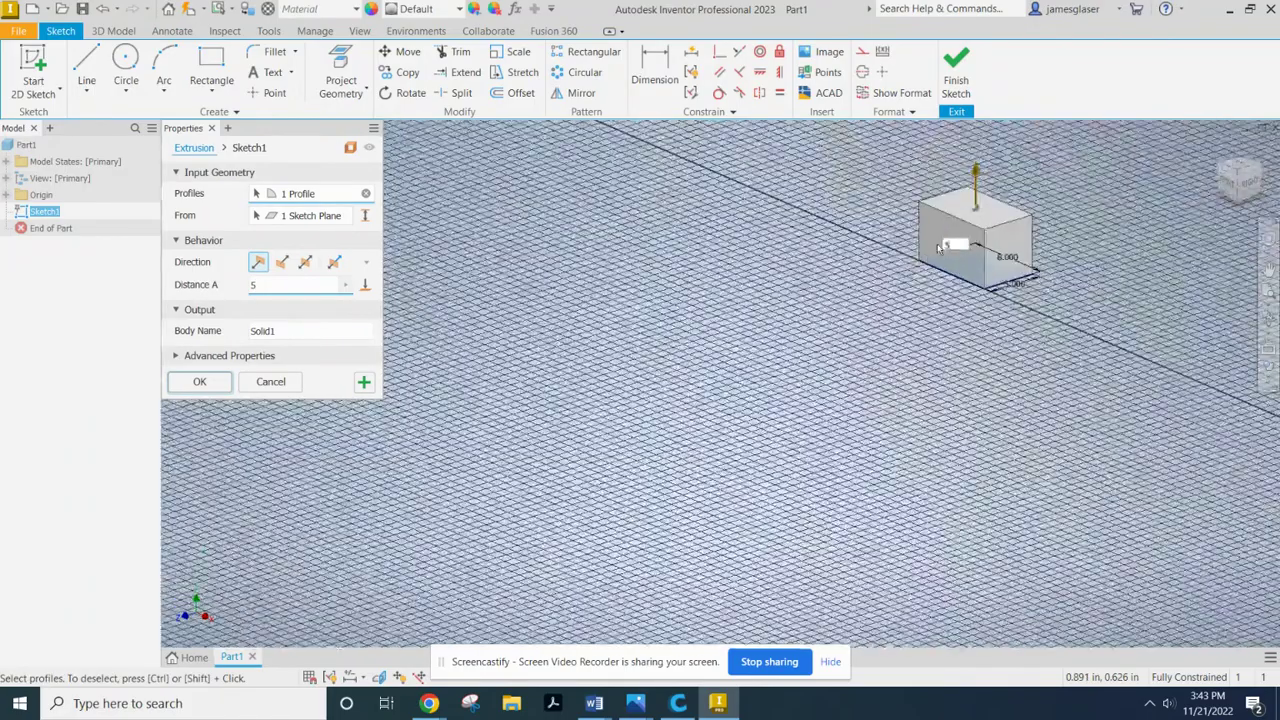
{"action": "middle_click_drag", "start_coordinate": [940, 248], "coordinate": [668, 373]}
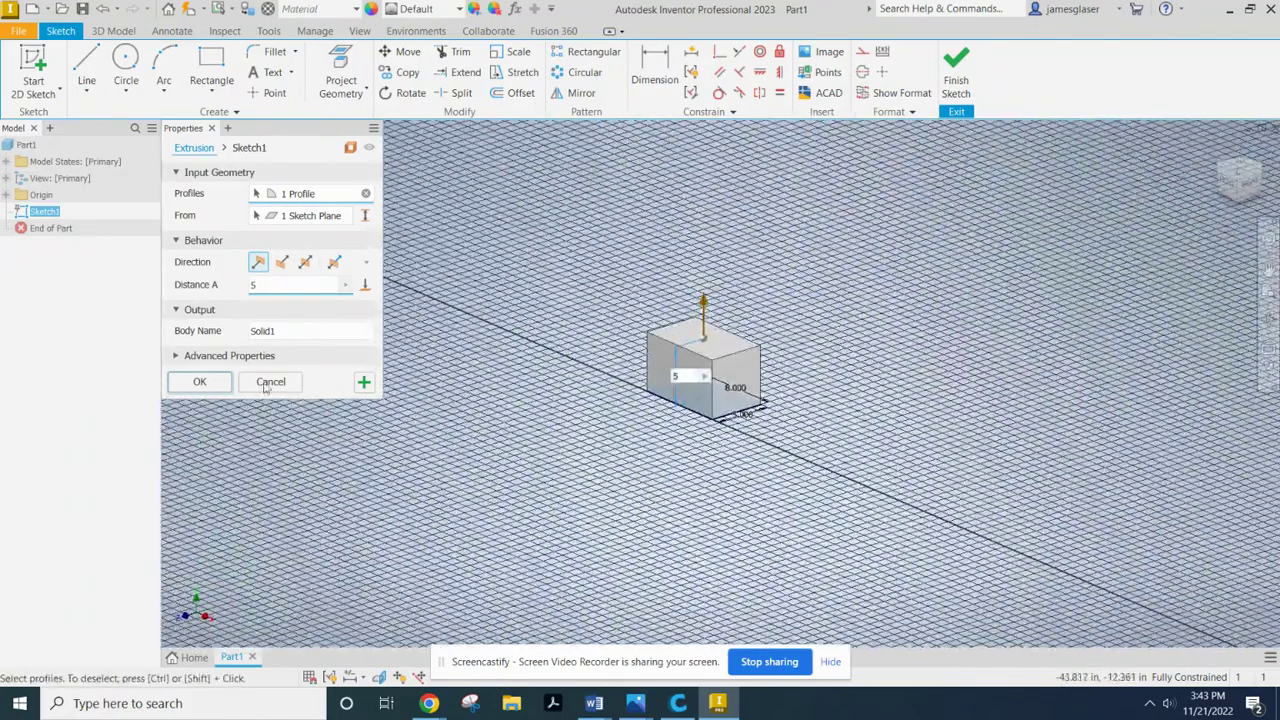
{"action": "left_click", "coordinate": [200, 384]}
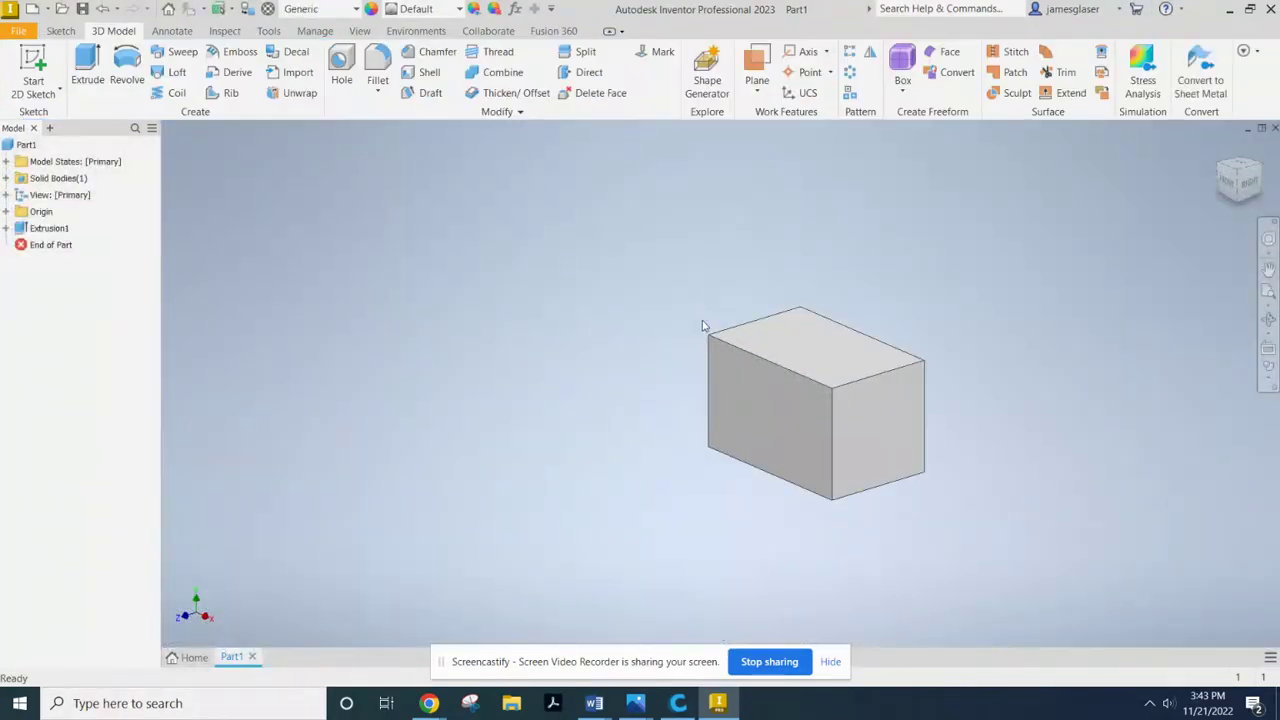
{"action": "middle_click_drag", "start_coordinate": [780, 266], "coordinate": [643, 243]}
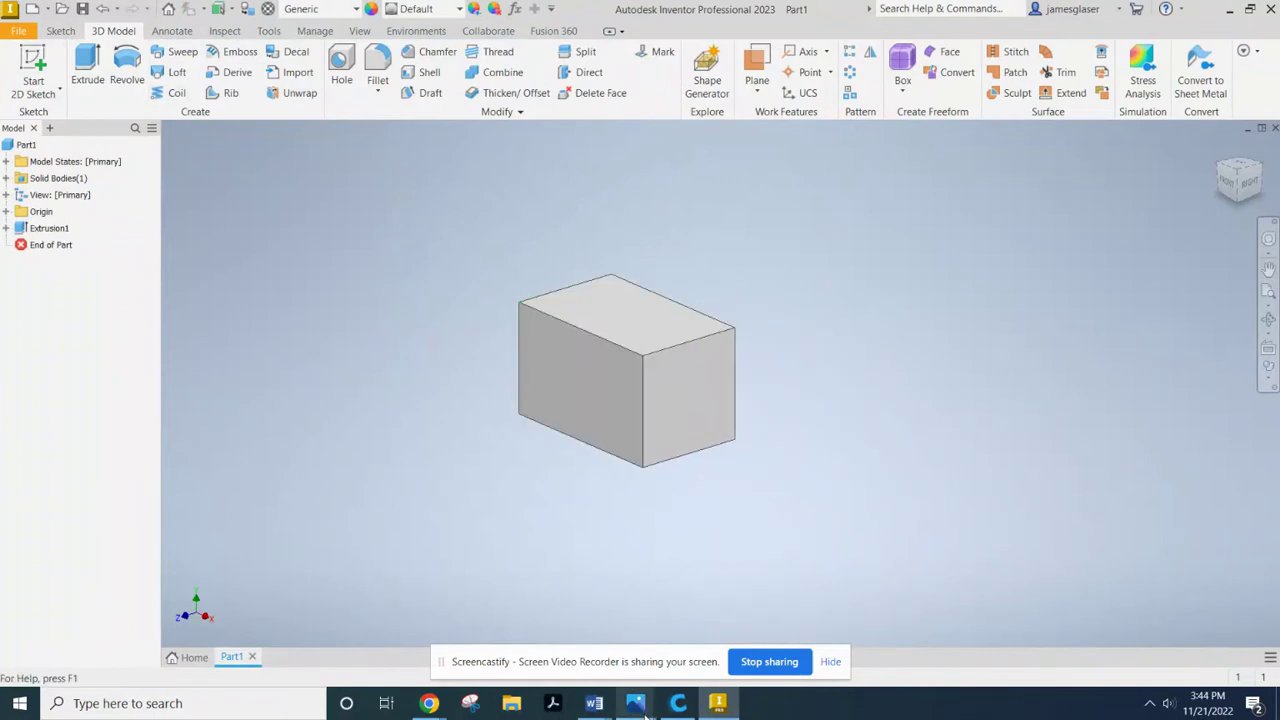
Step: Check the Iso #3 drawing in Google Slides, then return to Inventor and start a sketch on the block's front face
{"action": "mouse_move", "coordinate": [429, 703]}
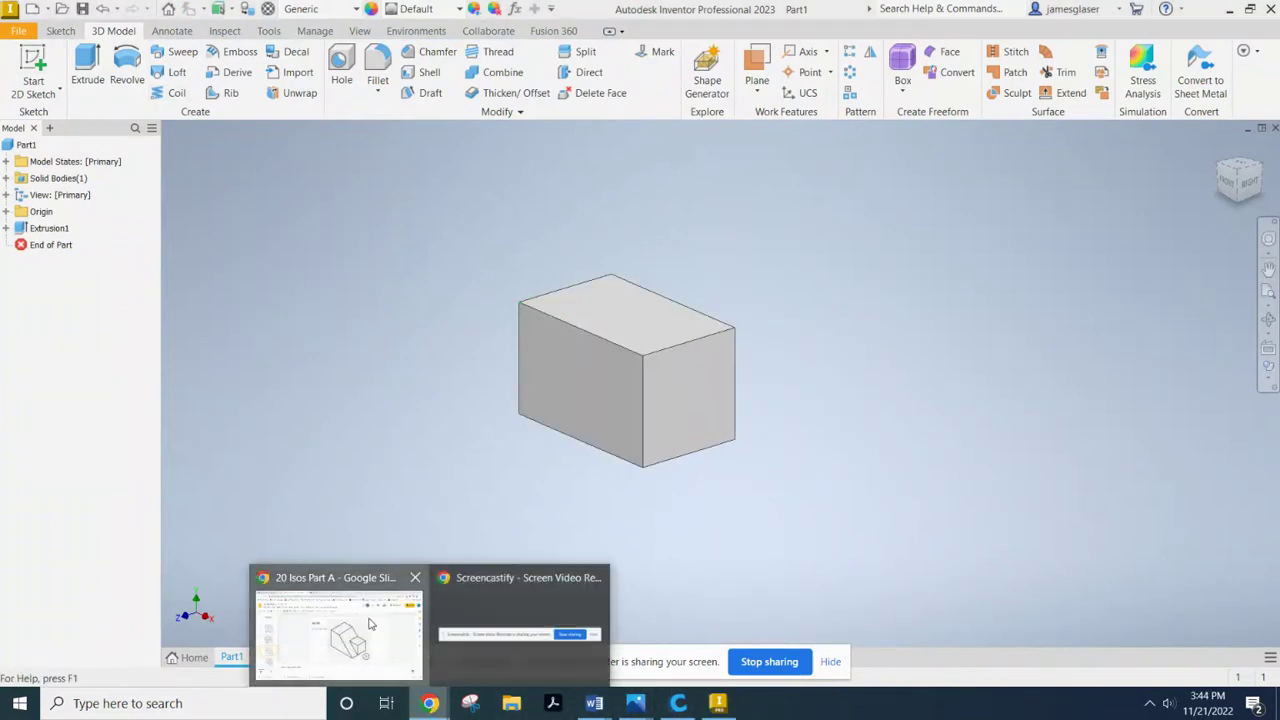
{"action": "left_click", "coordinate": [418, 660]}
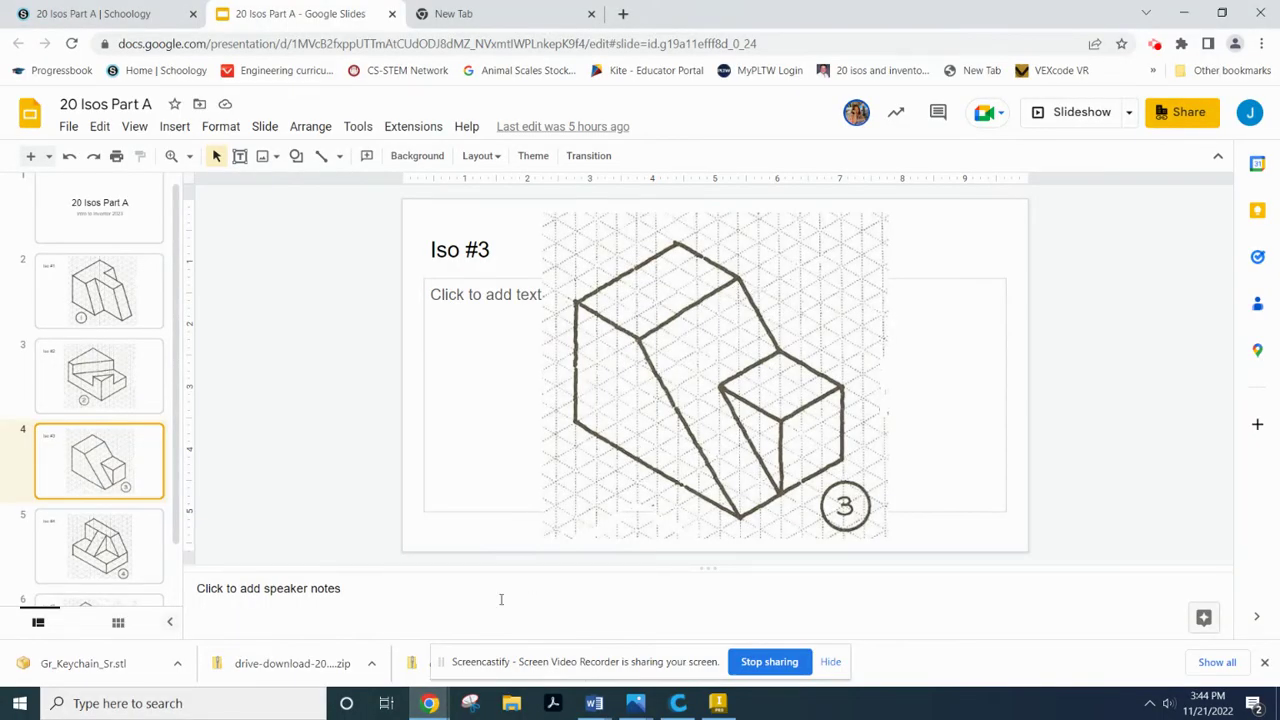
{"action": "left_click", "coordinate": [717, 703]}
{"action": "left_click", "coordinate": [33, 62]}
{"action": "left_click", "coordinate": [551, 384]}
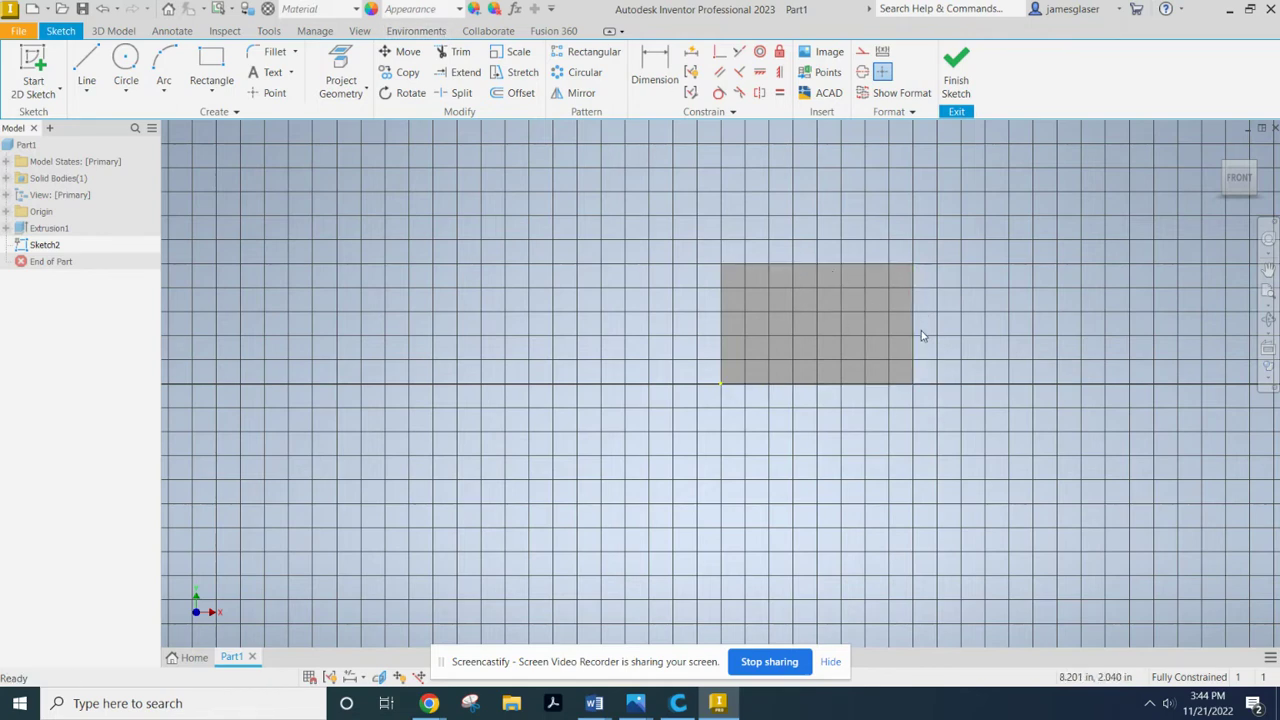
Step: Project the right and top edges of the block's front face into the sketch
{"action": "left_click", "coordinate": [341, 88]}
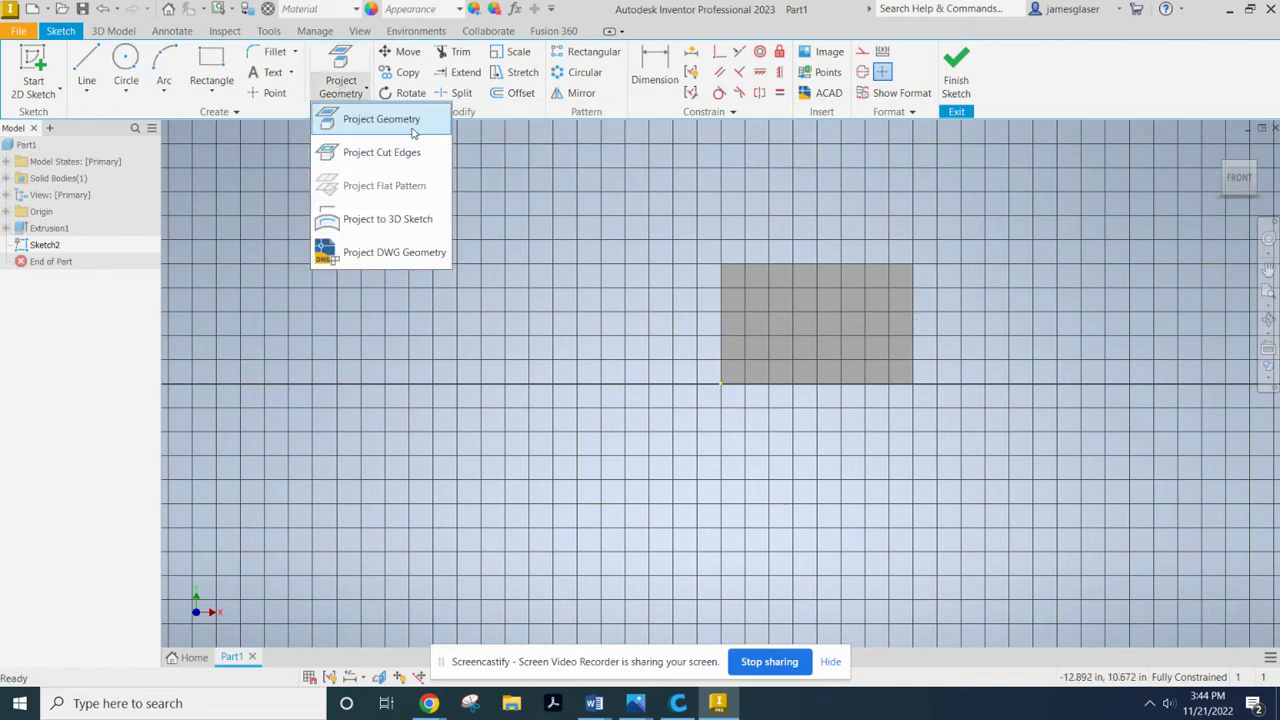
{"action": "left_click", "coordinate": [368, 120]}
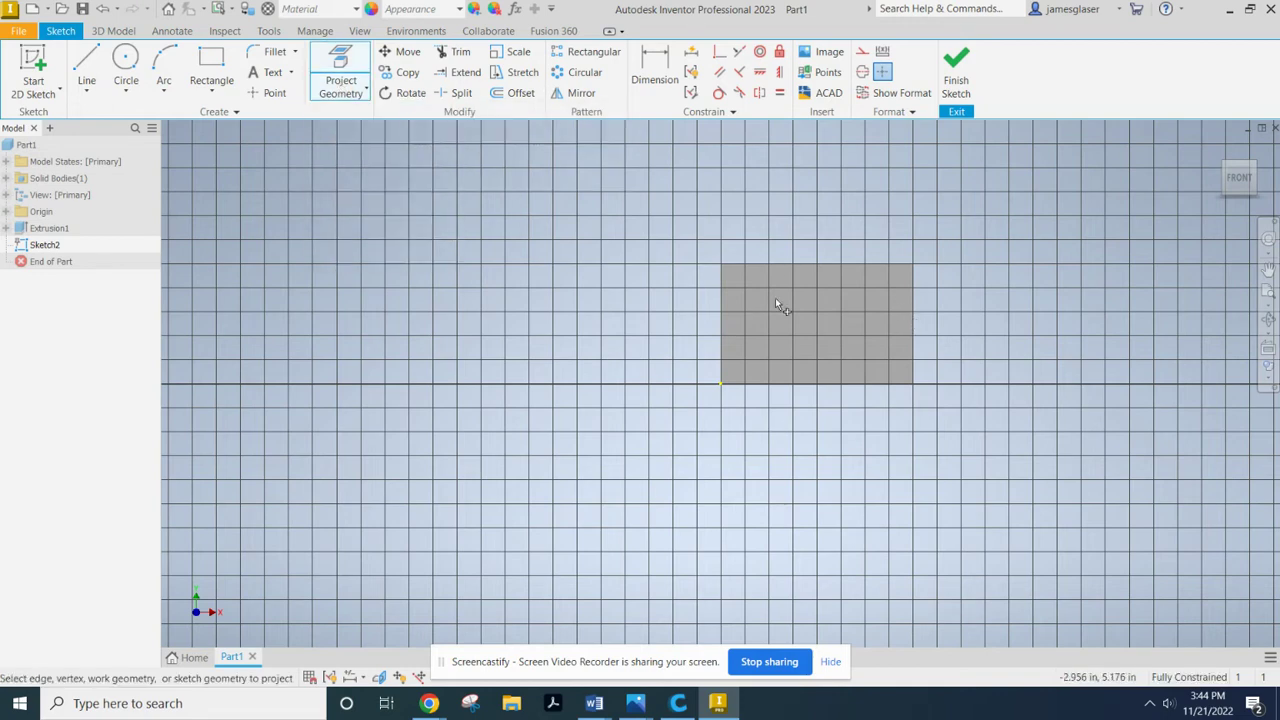
{"action": "left_click", "coordinate": [914, 316]}
{"action": "left_click", "coordinate": [868, 264]}
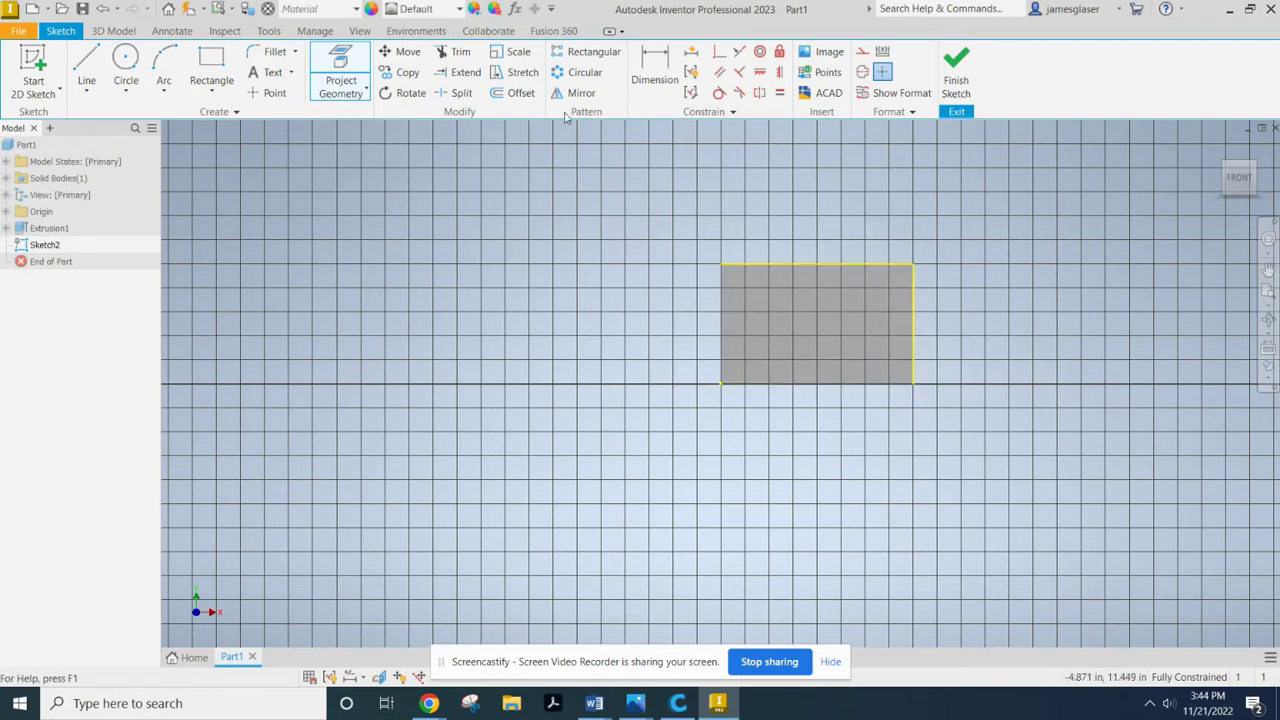
Step: Place a point on the projected top edge and dimension it 3 in from the face's upper-left corner
{"action": "left_click", "coordinate": [268, 94]}
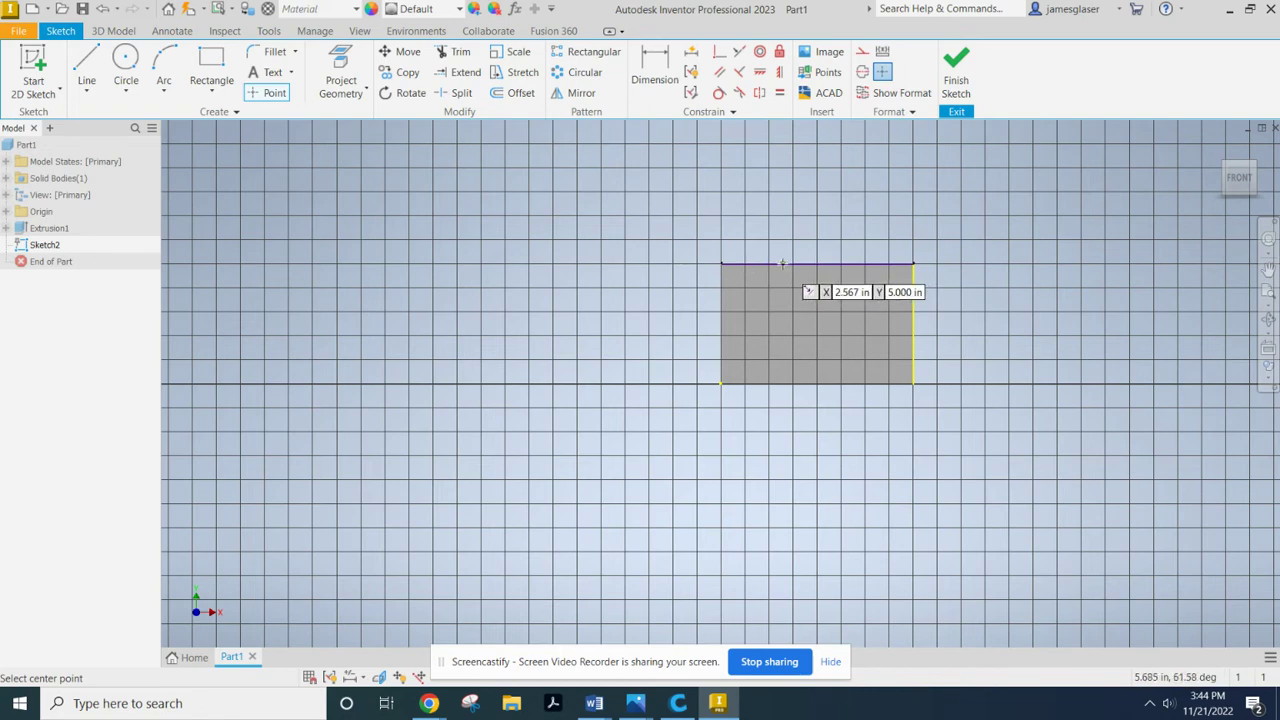
{"action": "left_click", "coordinate": [778, 264]}
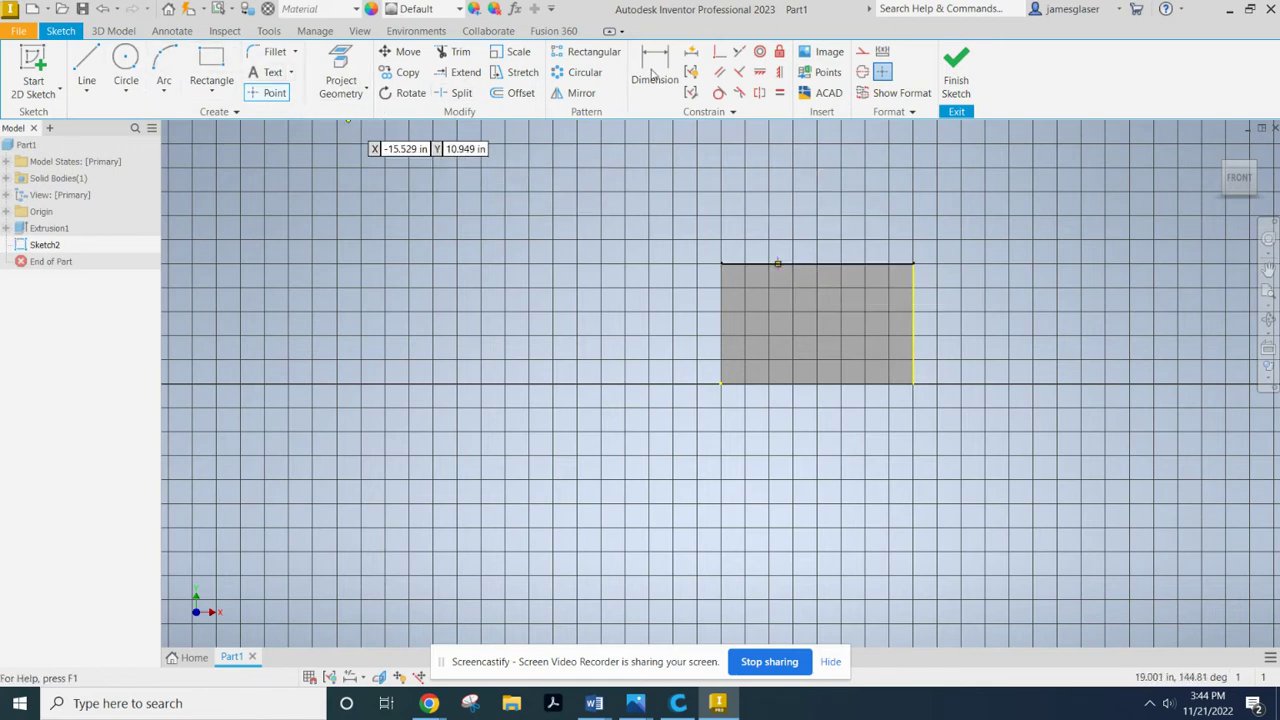
{"action": "left_click", "coordinate": [672, 74]}
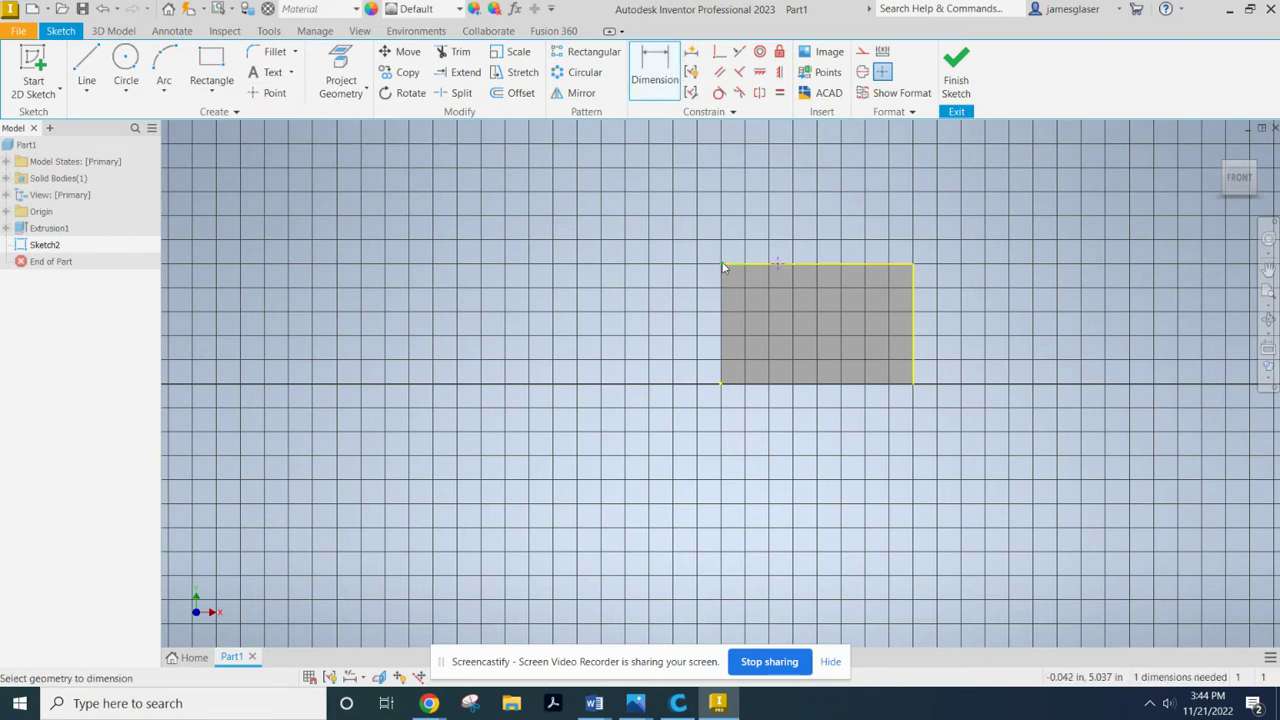
{"action": "left_click", "coordinate": [752, 264]}
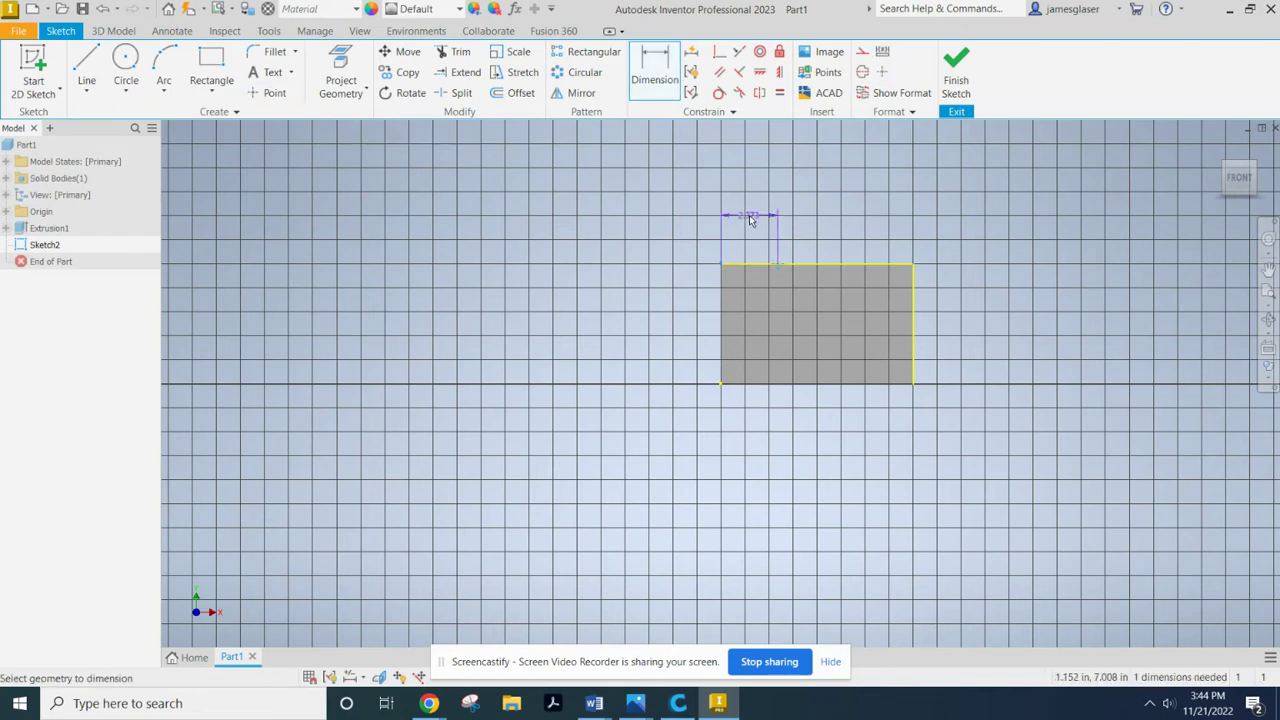
{"action": "left_click", "coordinate": [751, 220]}
{"action": "type", "text": "3"}
{"action": "key", "text": "Return"}
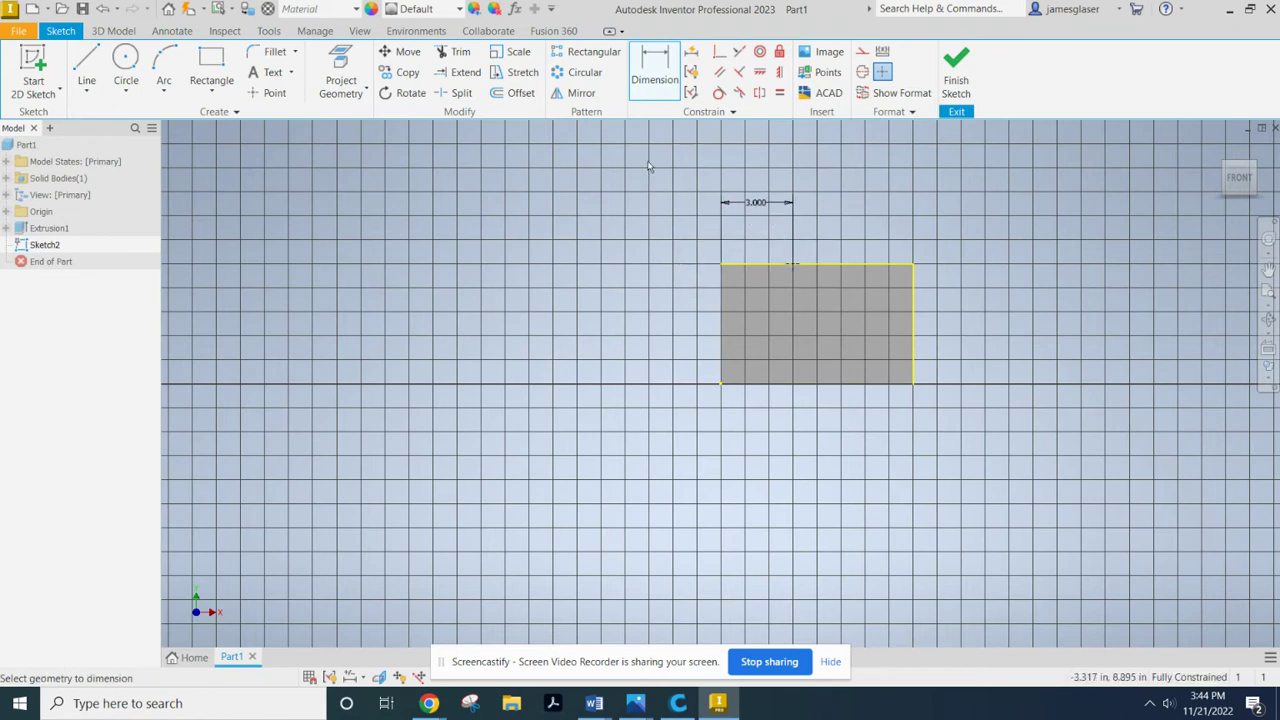
Step: Draw a diagonal line from the point on the top edge to the lower-right corner of the front face
{"action": "left_click", "coordinate": [86, 68]}
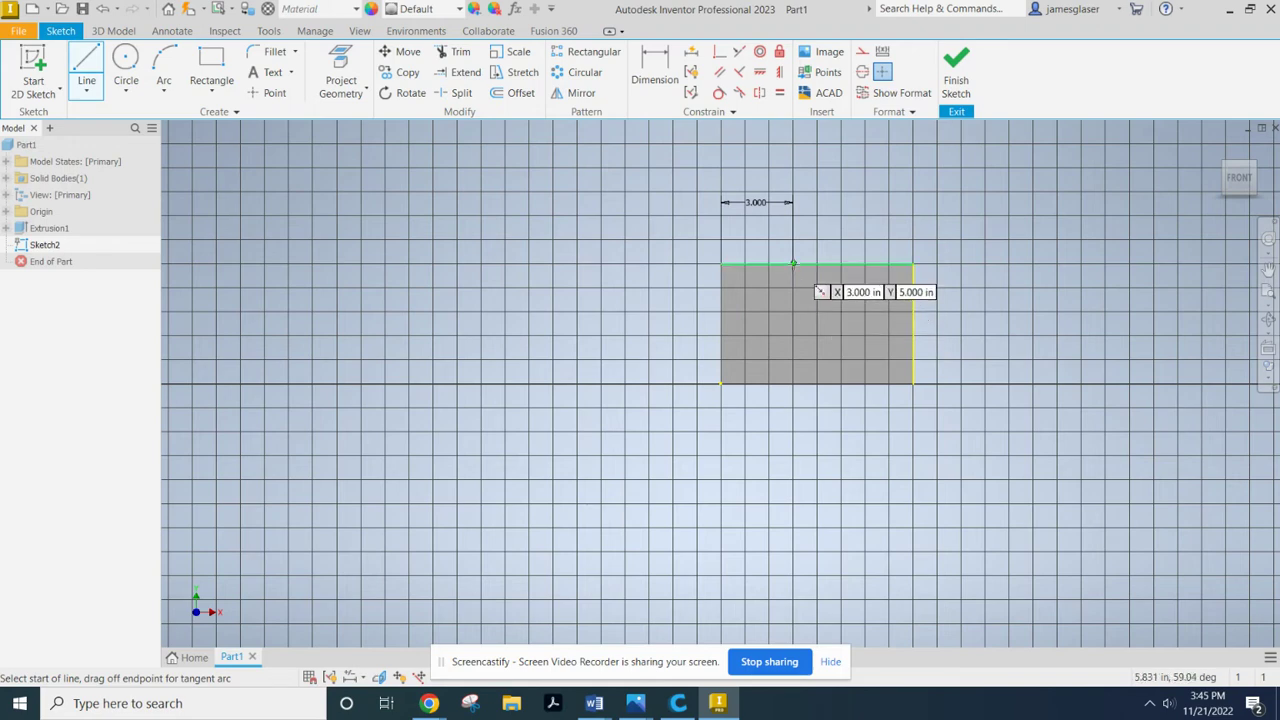
{"action": "left_click", "coordinate": [793, 263]}
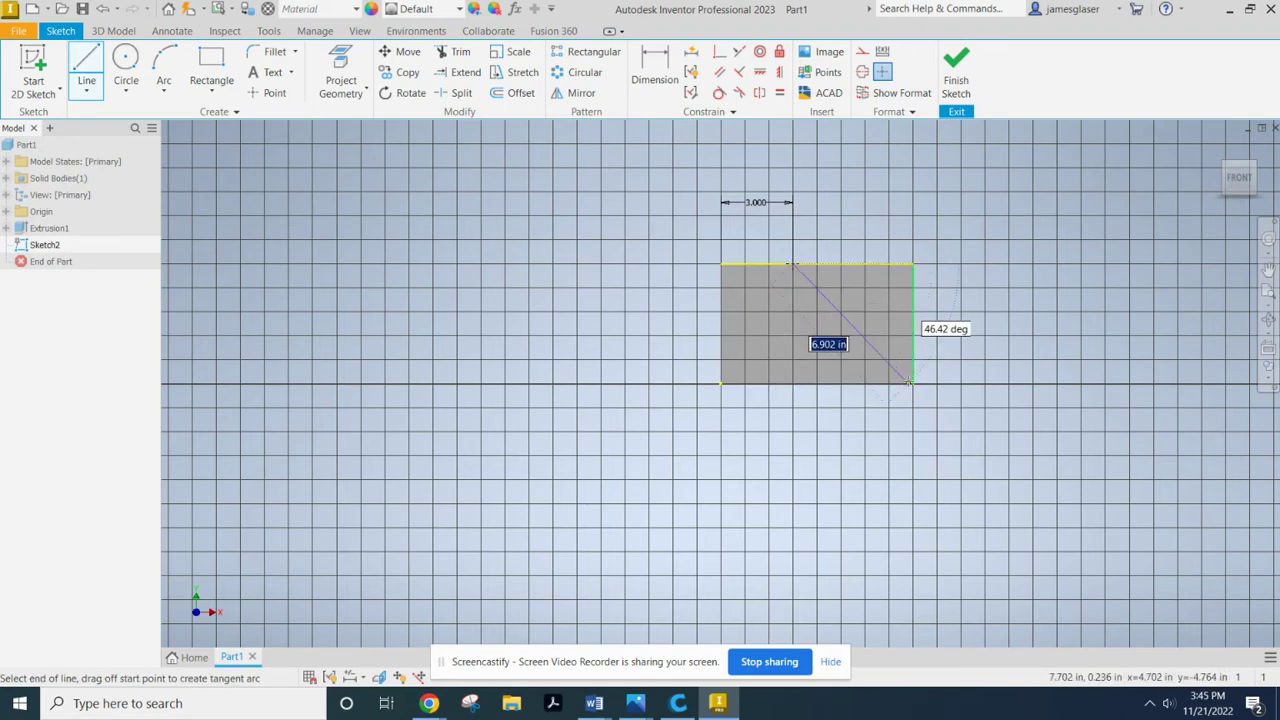
{"action": "left_click", "coordinate": [941, 412]}
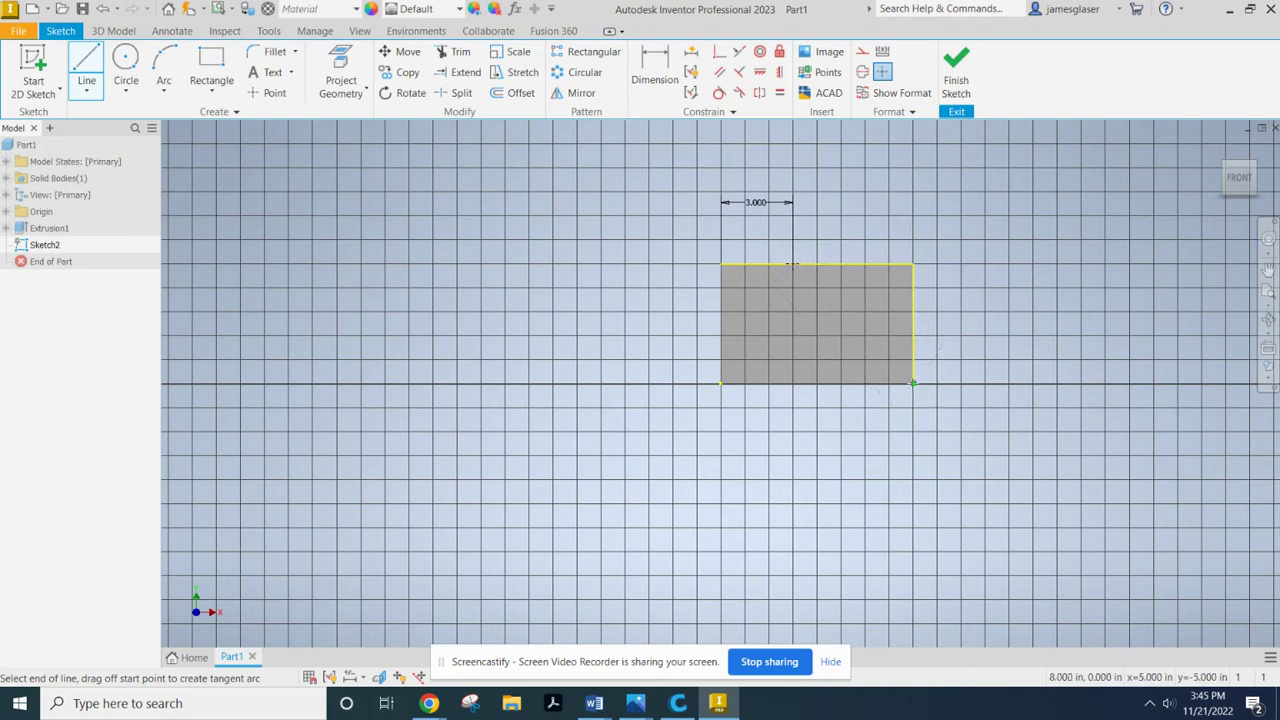
{"action": "key", "text": "Escape"}
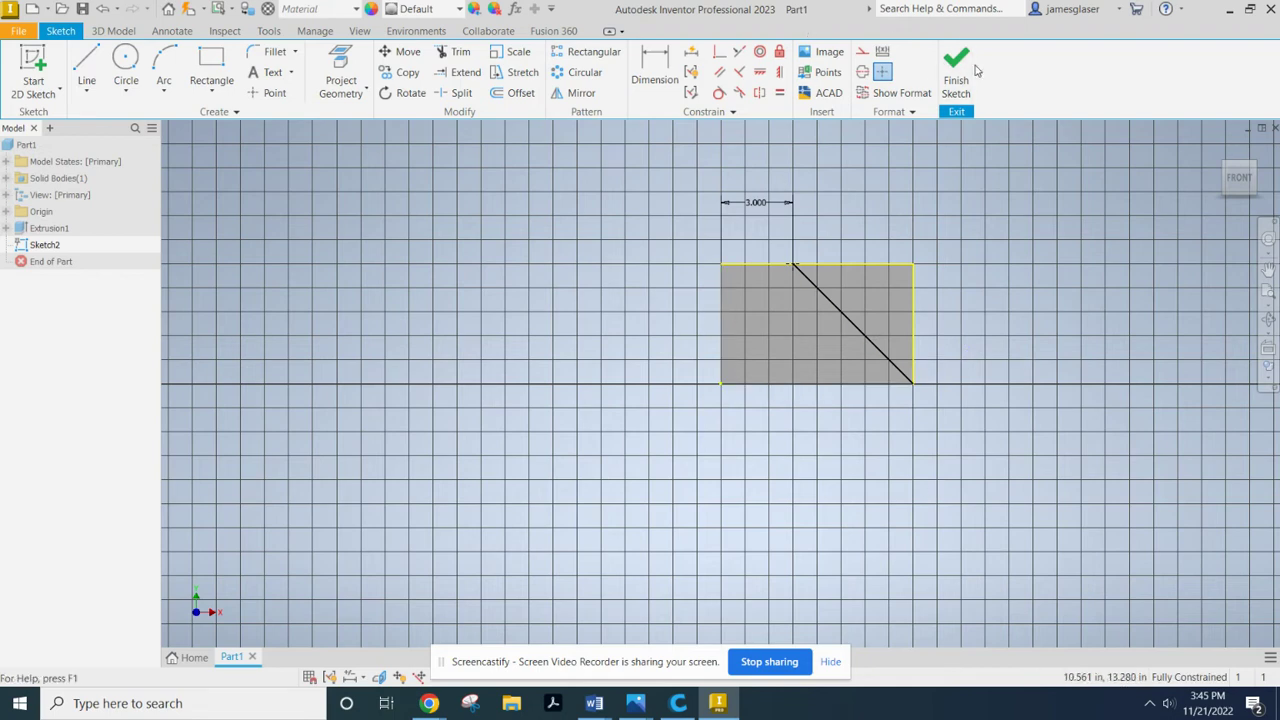
Step: Extrude-cut the triangular profile beside the diagonal line through the whole block, leaving a sloped face
{"action": "key", "text": "F6"}
{"action": "right_click_drag", "start_coordinate": [629, 387], "coordinate": [611, 437]}
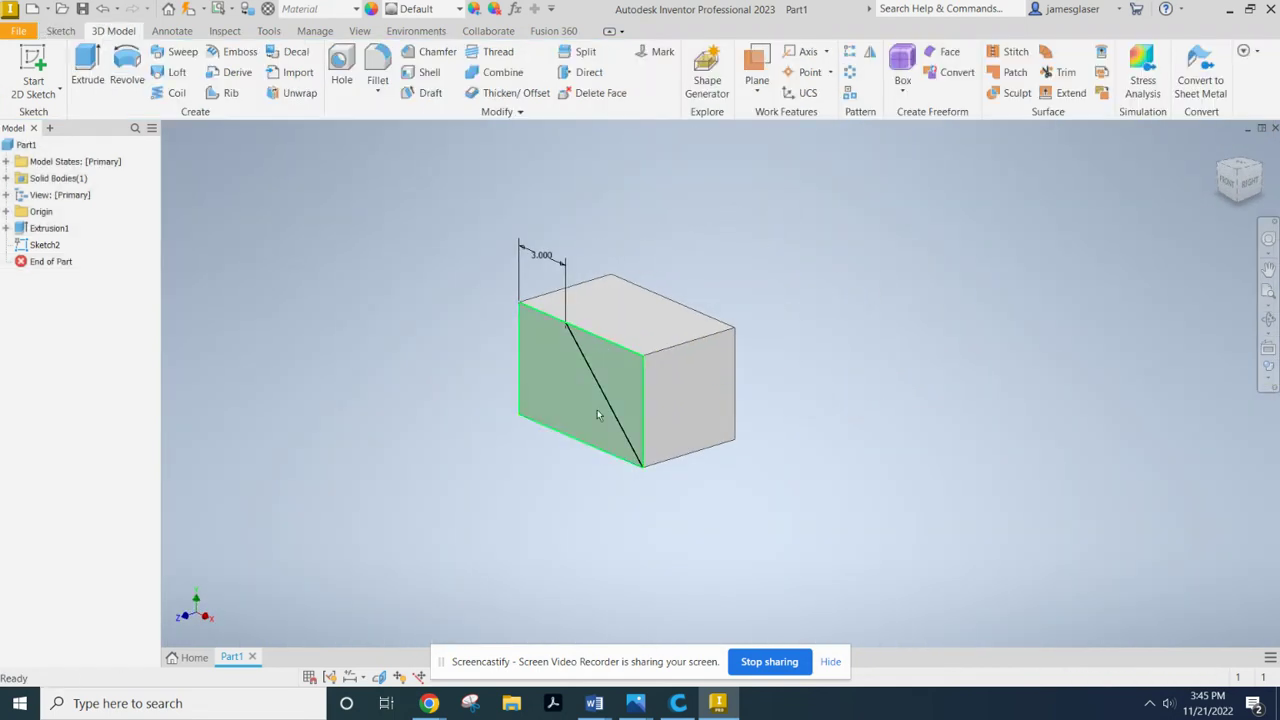
{"action": "left_click", "coordinate": [86, 66]}
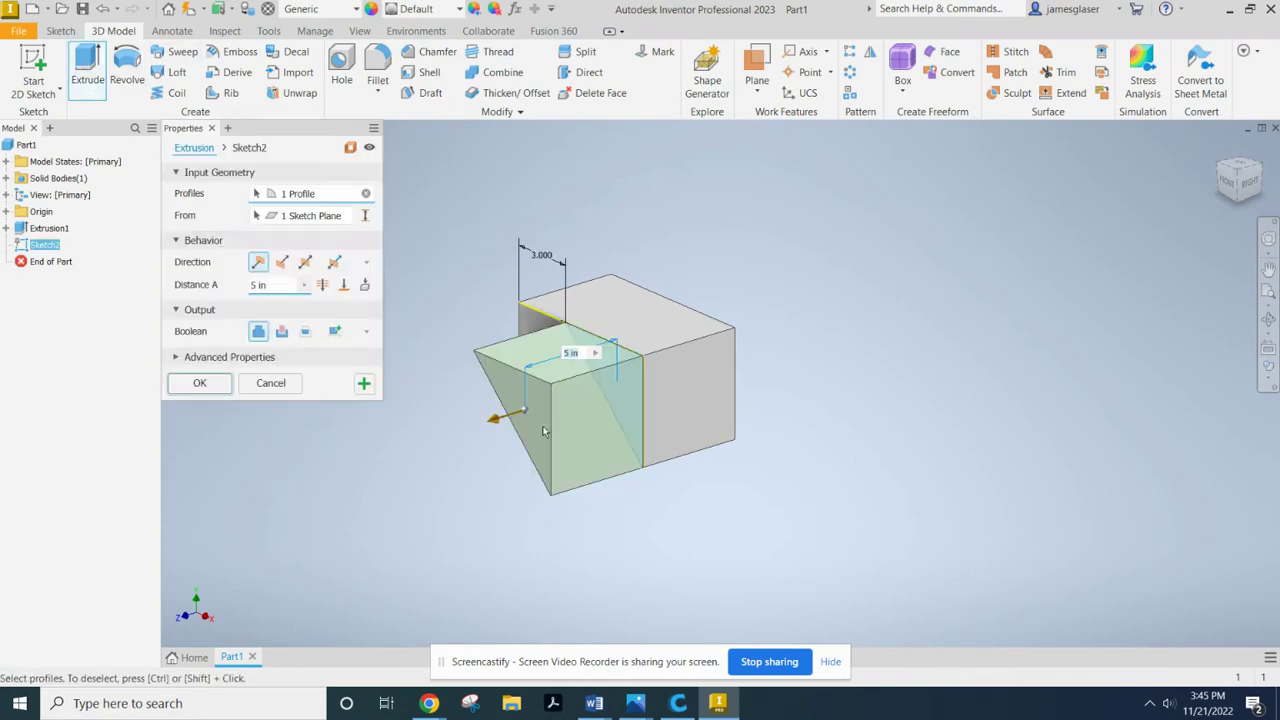
{"action": "middle_click_drag", "start_coordinate": [428, 503], "coordinate": [500, 440], "text": "shift"}
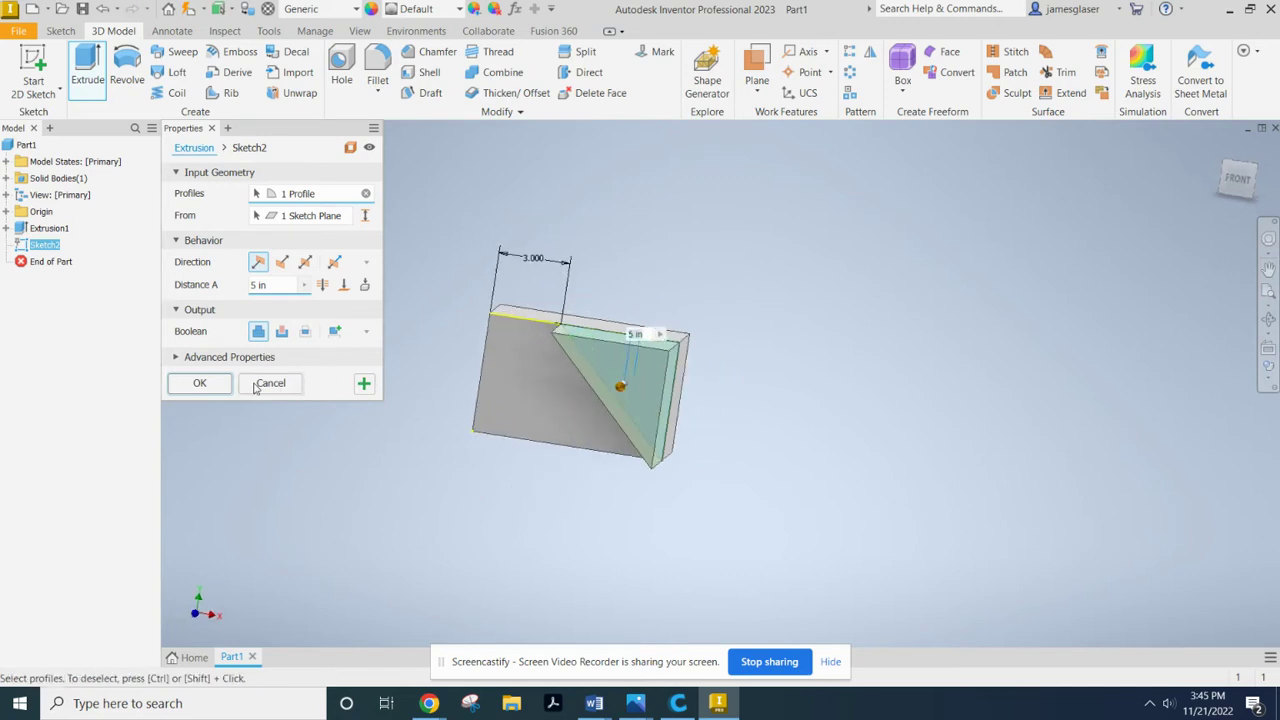
{"action": "middle_click_drag", "start_coordinate": [803, 437], "coordinate": [749, 437], "text": "shift"}
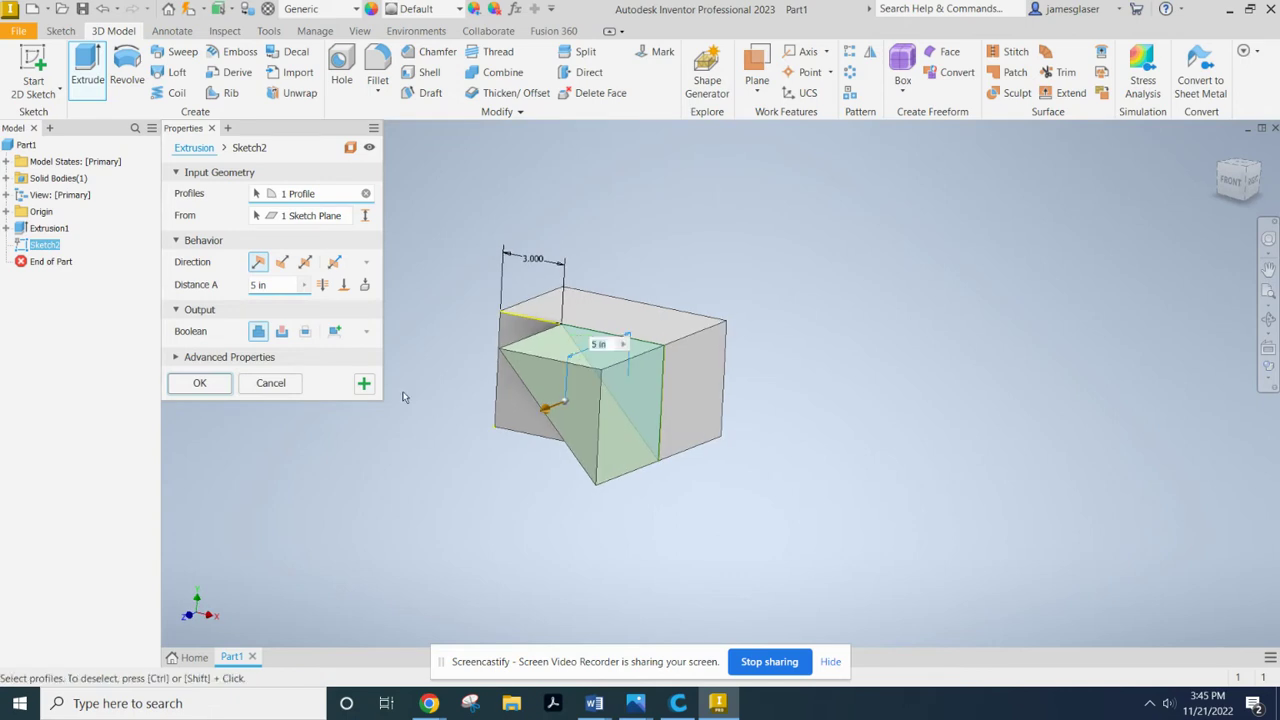
{"action": "left_click", "coordinate": [281, 331]}
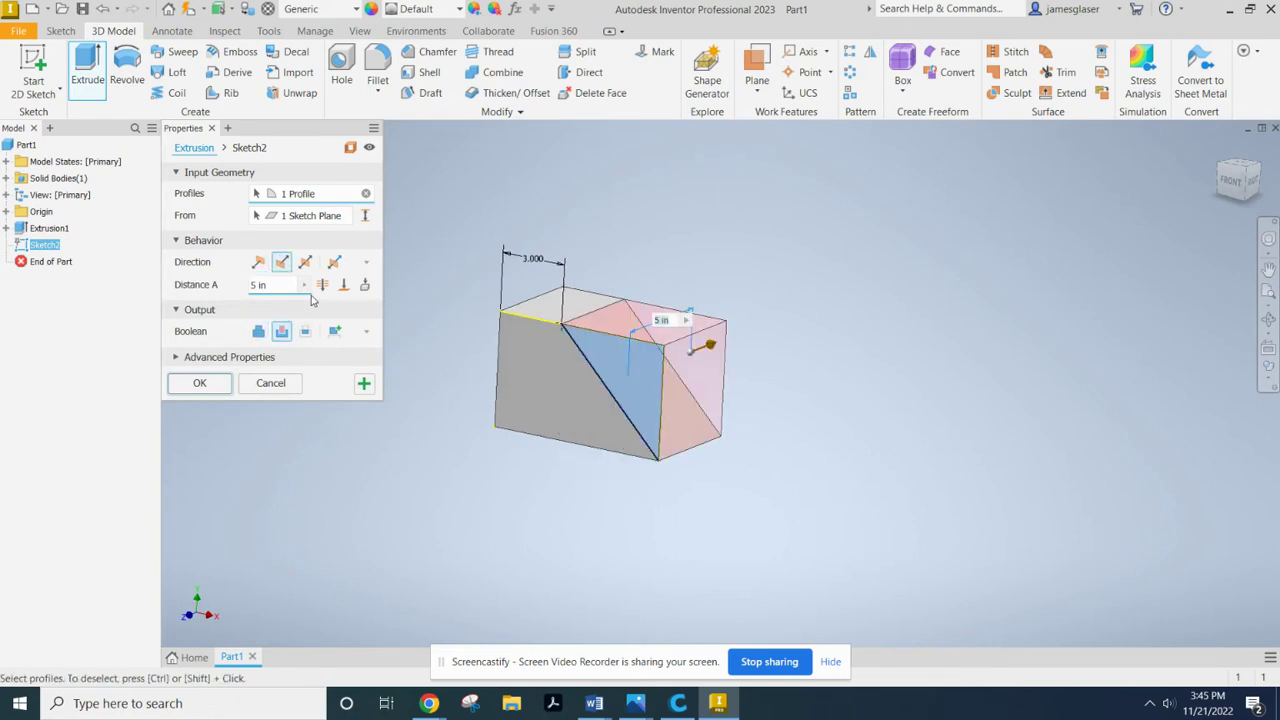
{"action": "left_click", "coordinate": [322, 285]}
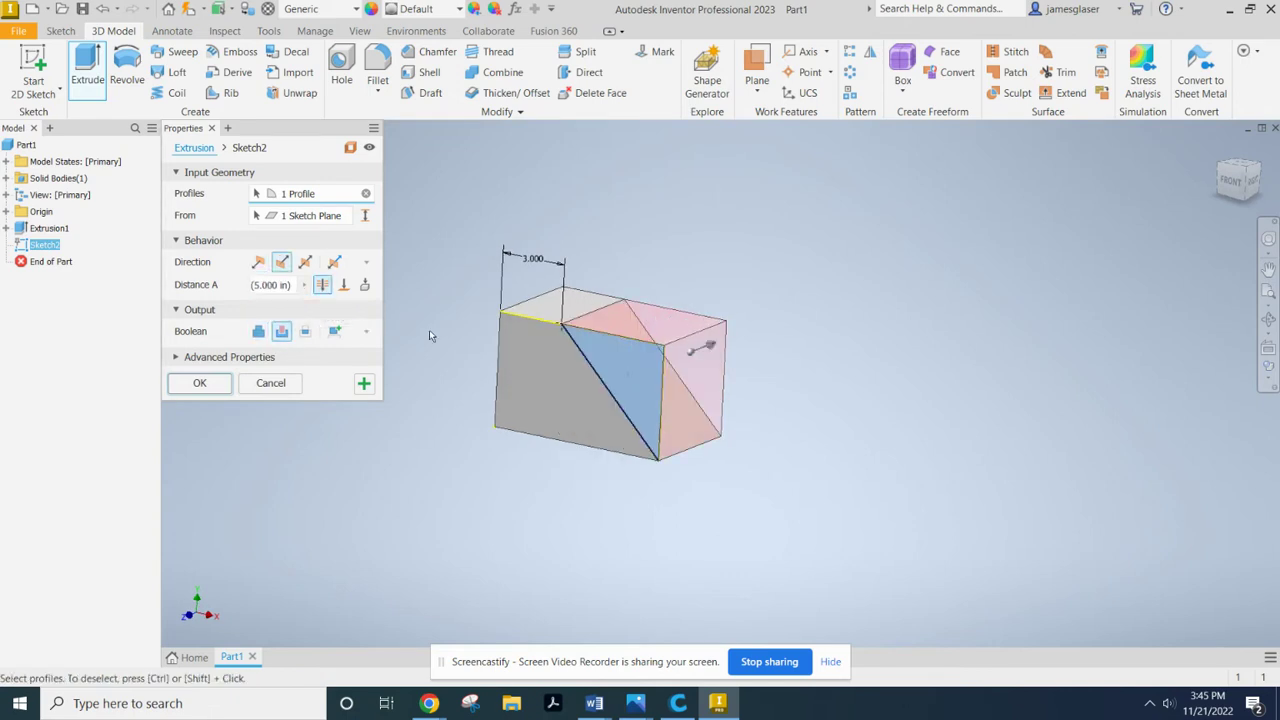
{"action": "left_click", "coordinate": [200, 384]}
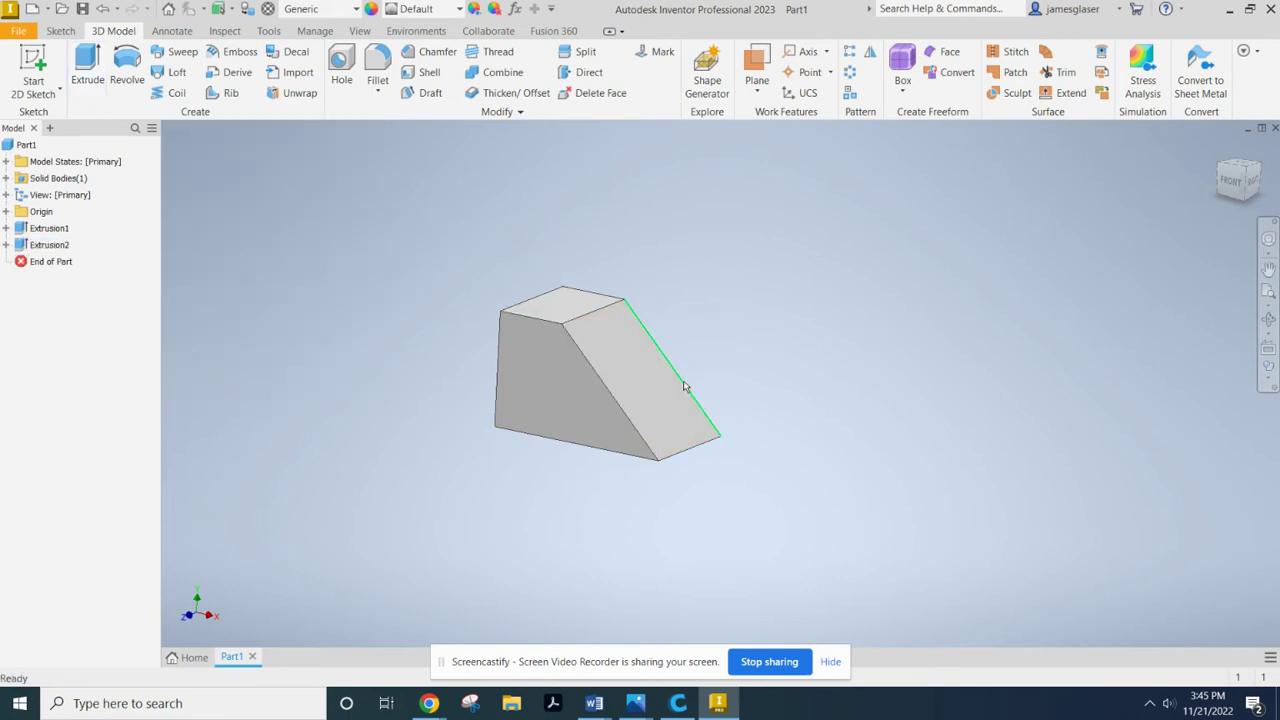
Step: Check the Iso #3 drawing in Google Slides, then return to Inventor and start a sketch on the part's back face
{"action": "middle_click_drag", "start_coordinate": [934, 463], "coordinate": [666, 457], "text": "shift"}
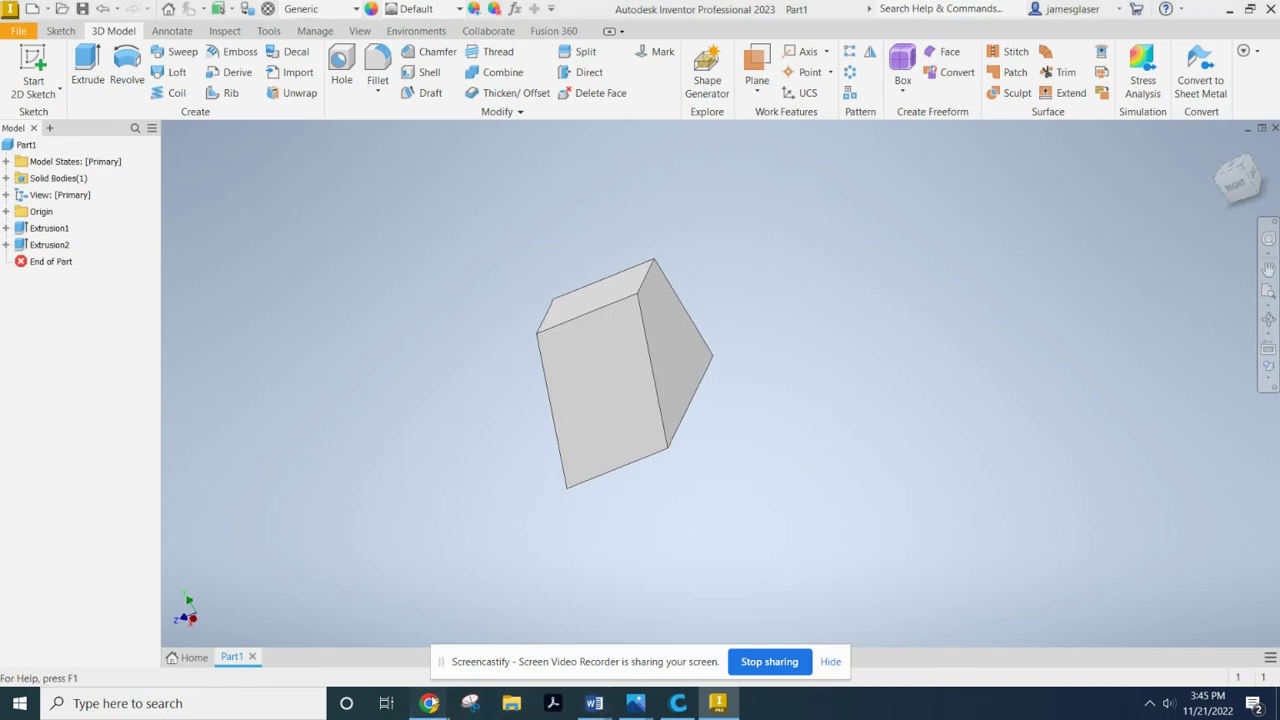
{"action": "mouse_move", "coordinate": [429, 703]}
{"action": "left_click", "coordinate": [375, 637]}
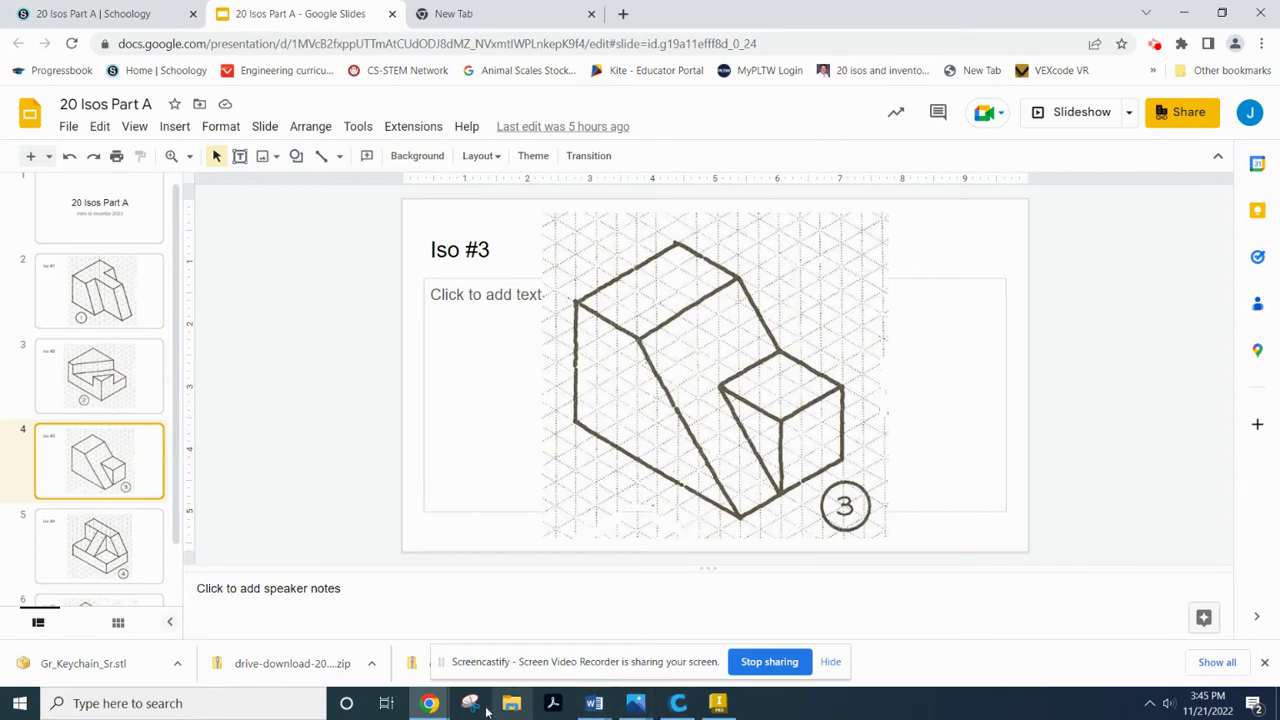
{"action": "left_click", "coordinate": [717, 703]}
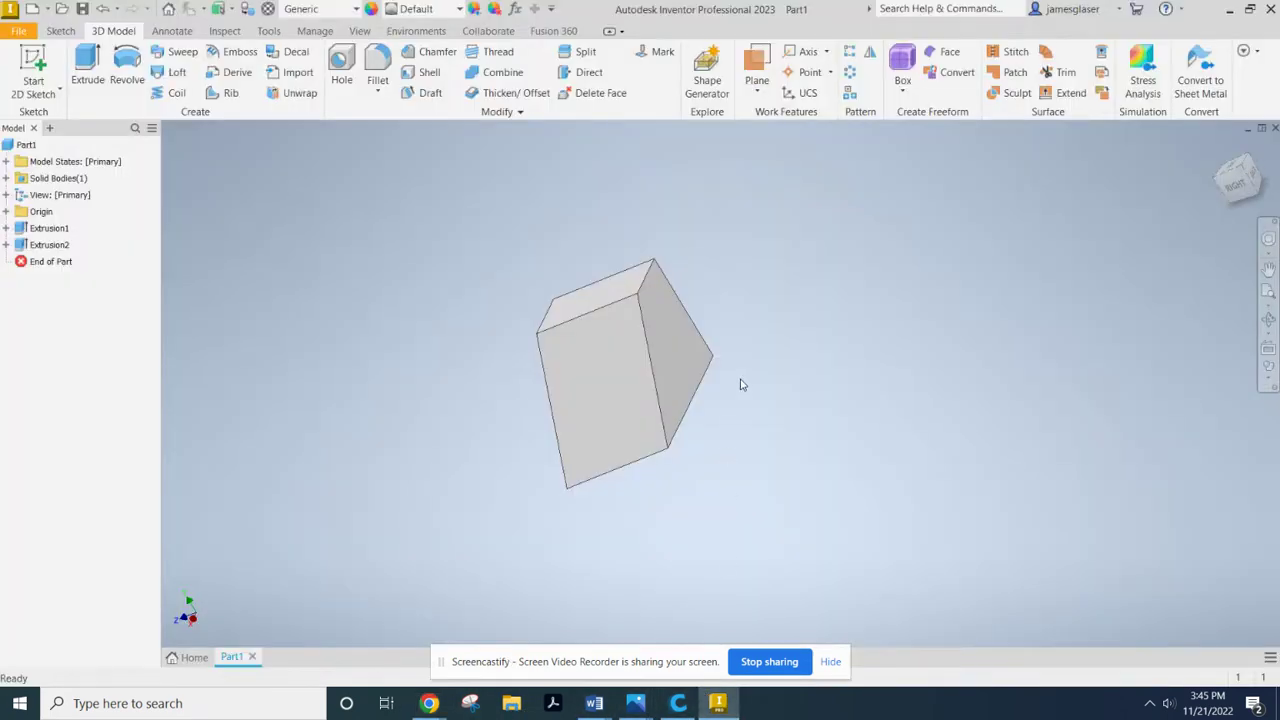
{"action": "left_click", "coordinate": [33, 80]}
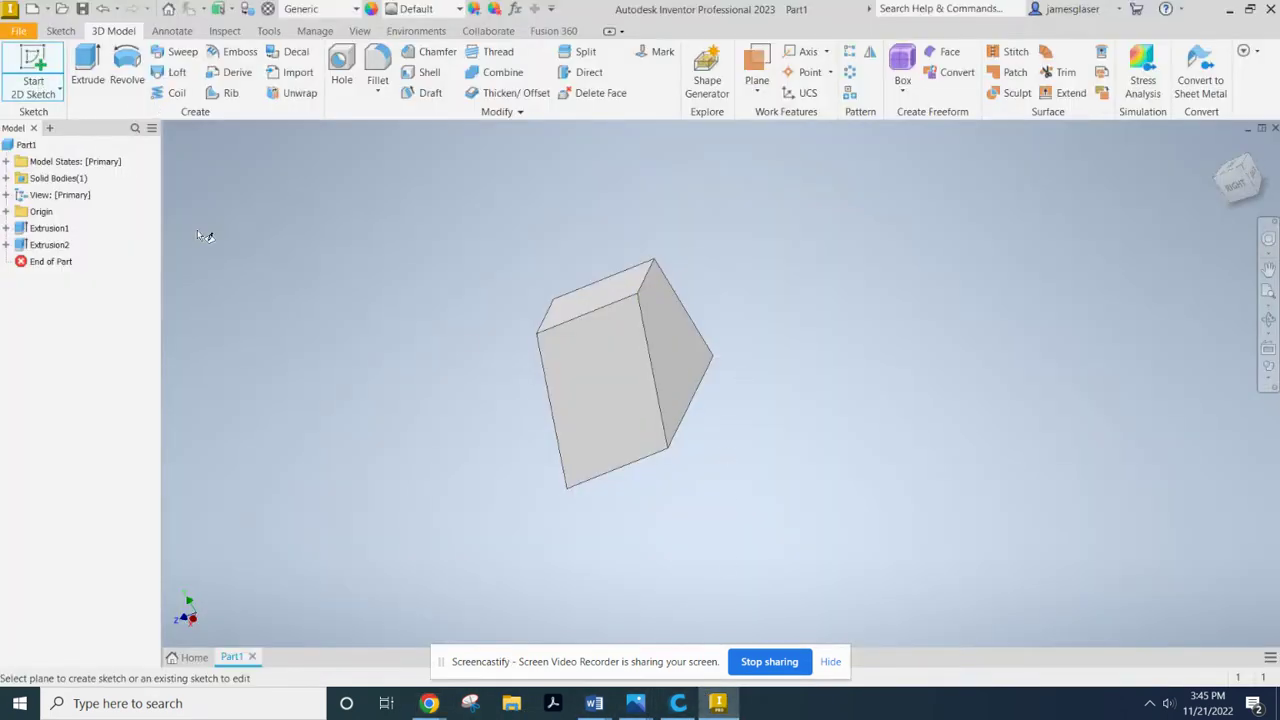
{"action": "left_click", "coordinate": [671, 342]}
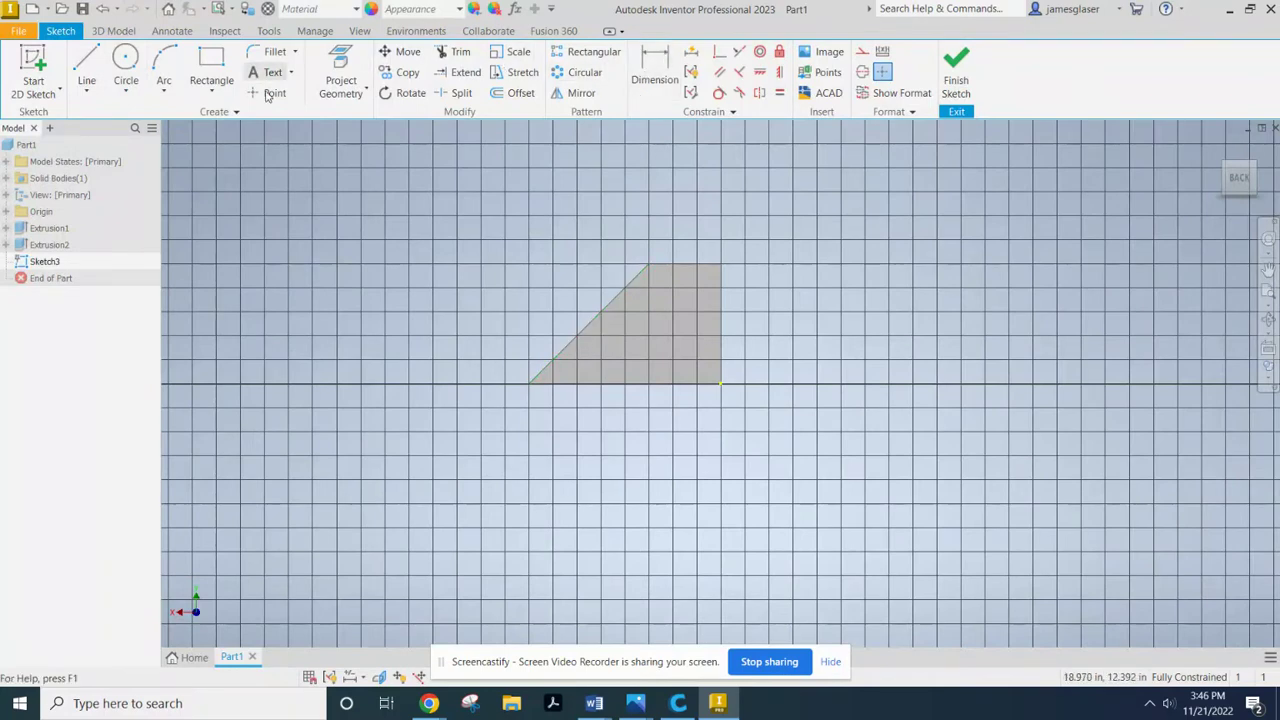
Step: Project the slanted edge of the back face into the sketch
{"action": "left_click", "coordinate": [341, 95]}
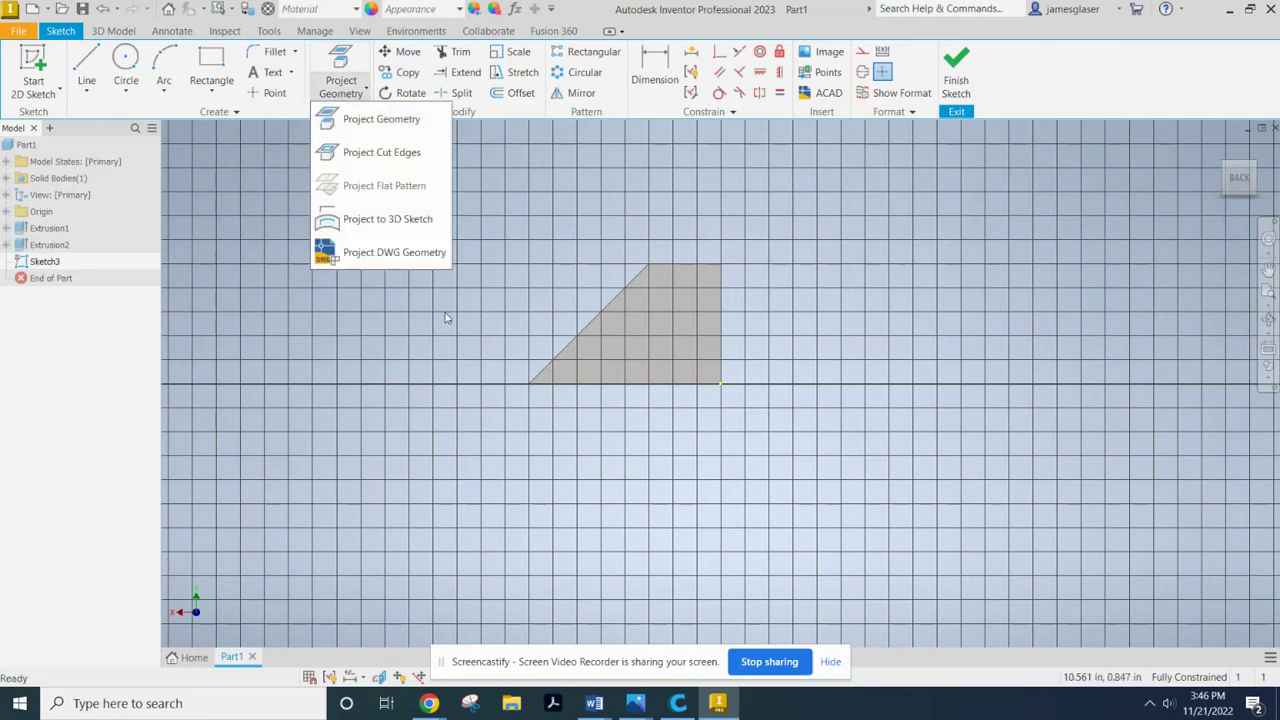
{"action": "left_click", "coordinate": [375, 119]}
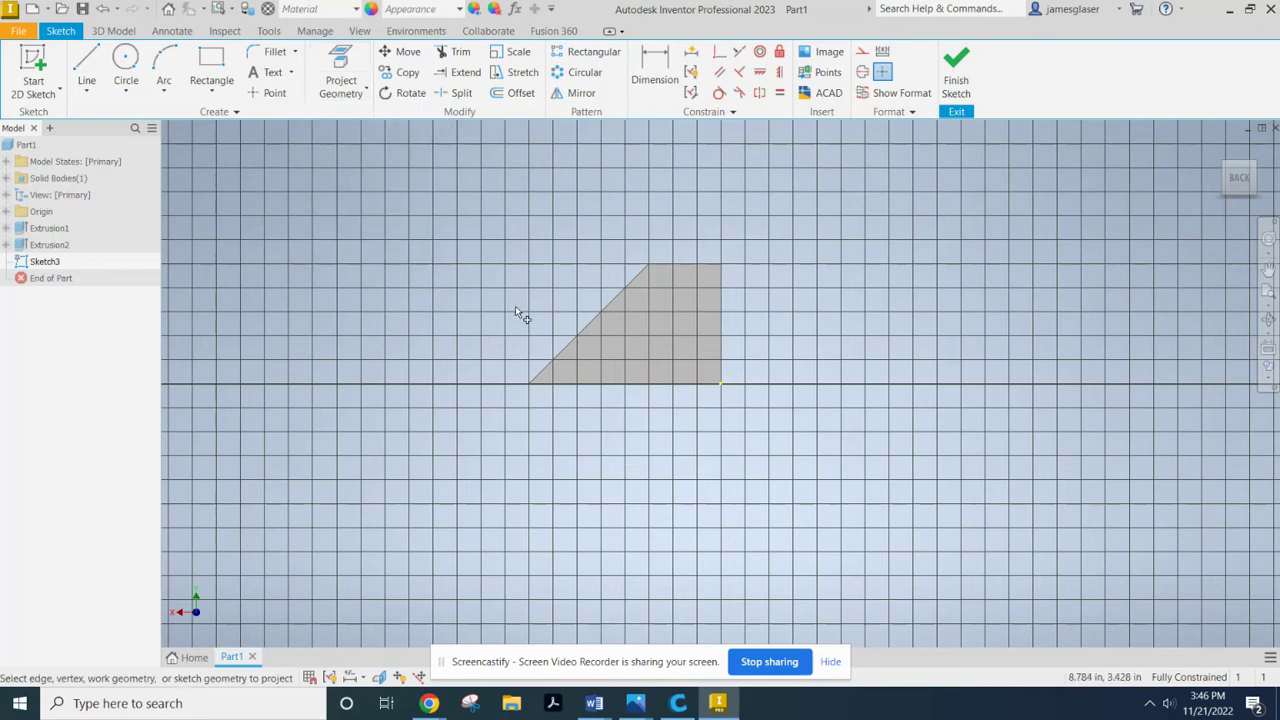
{"action": "left_click", "coordinate": [572, 345]}
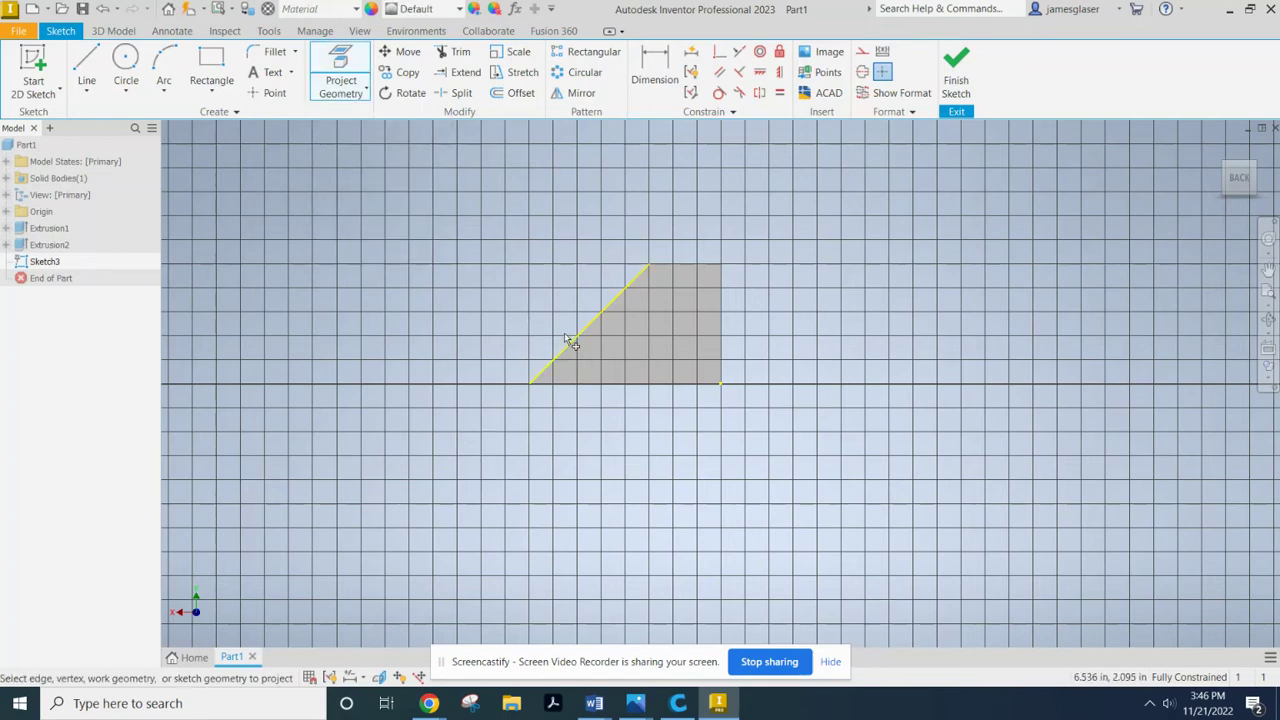
Step: Draw a vertical line about 3 in tall from the slanted edge's lower end, then a horizontal line from its top to the slanted edge
{"action": "left_click", "coordinate": [90, 64]}
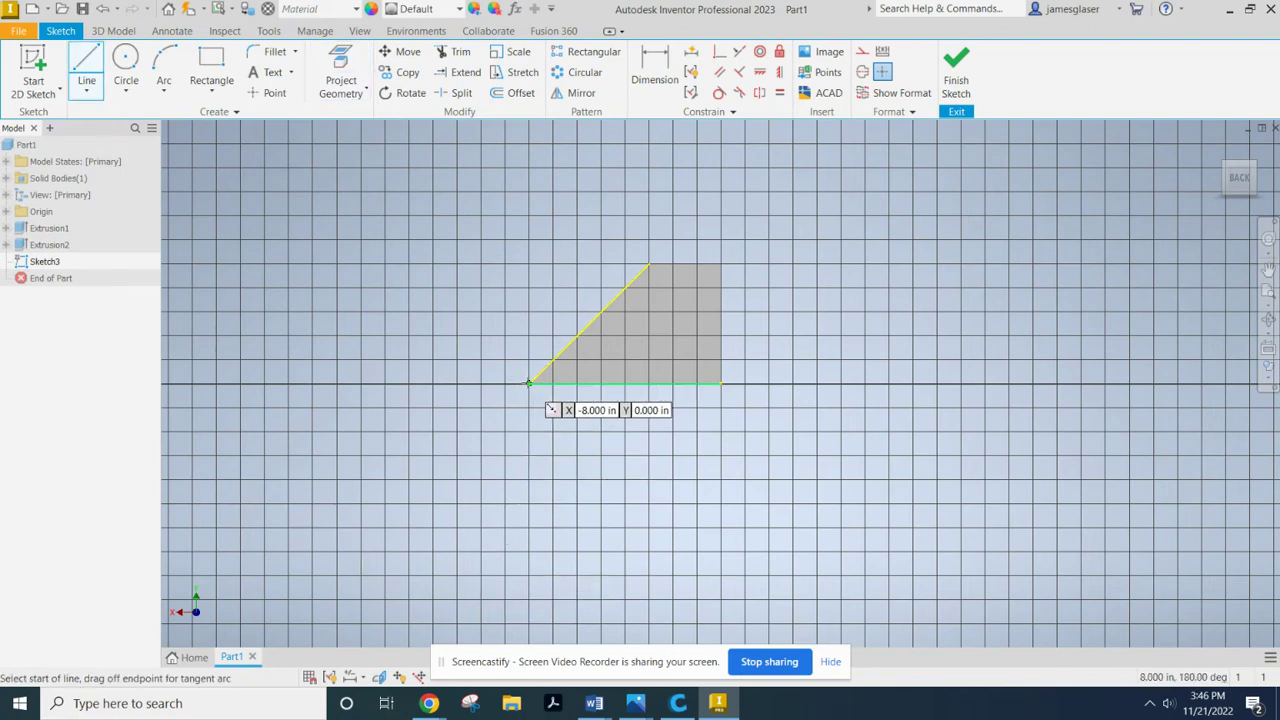
{"action": "left_click", "coordinate": [529, 383]}
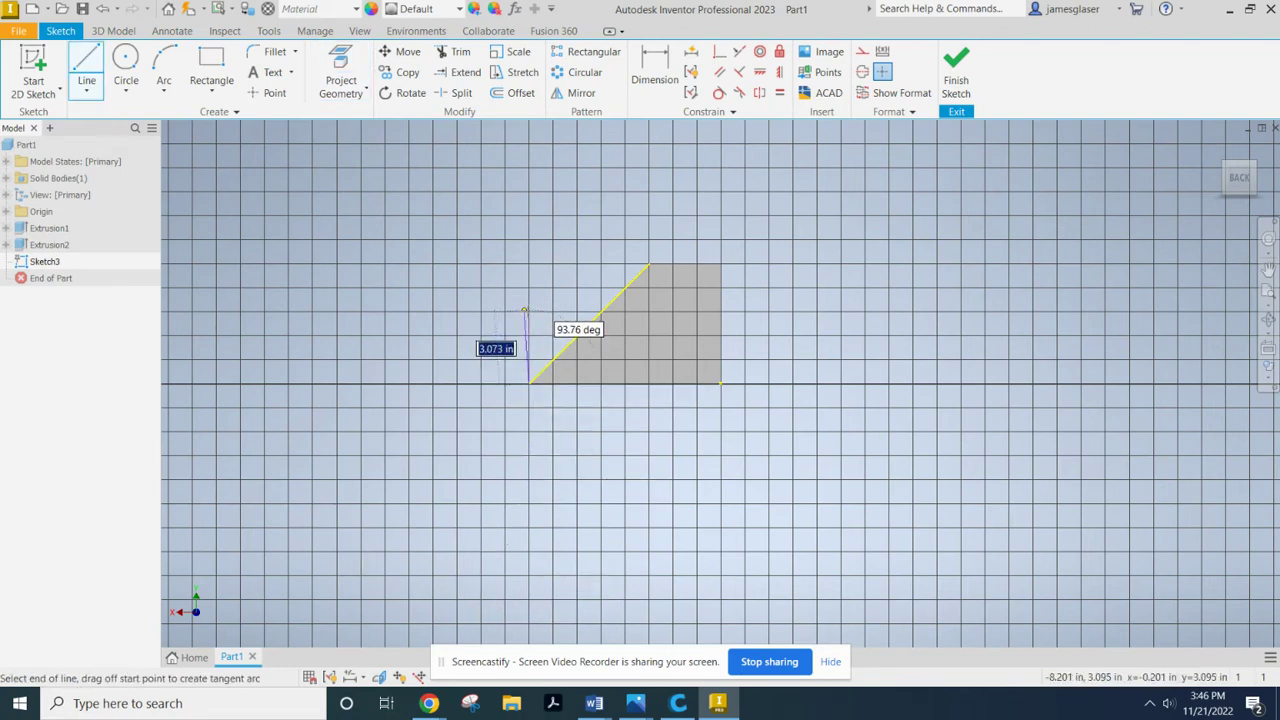
{"action": "left_click", "coordinate": [529, 312]}
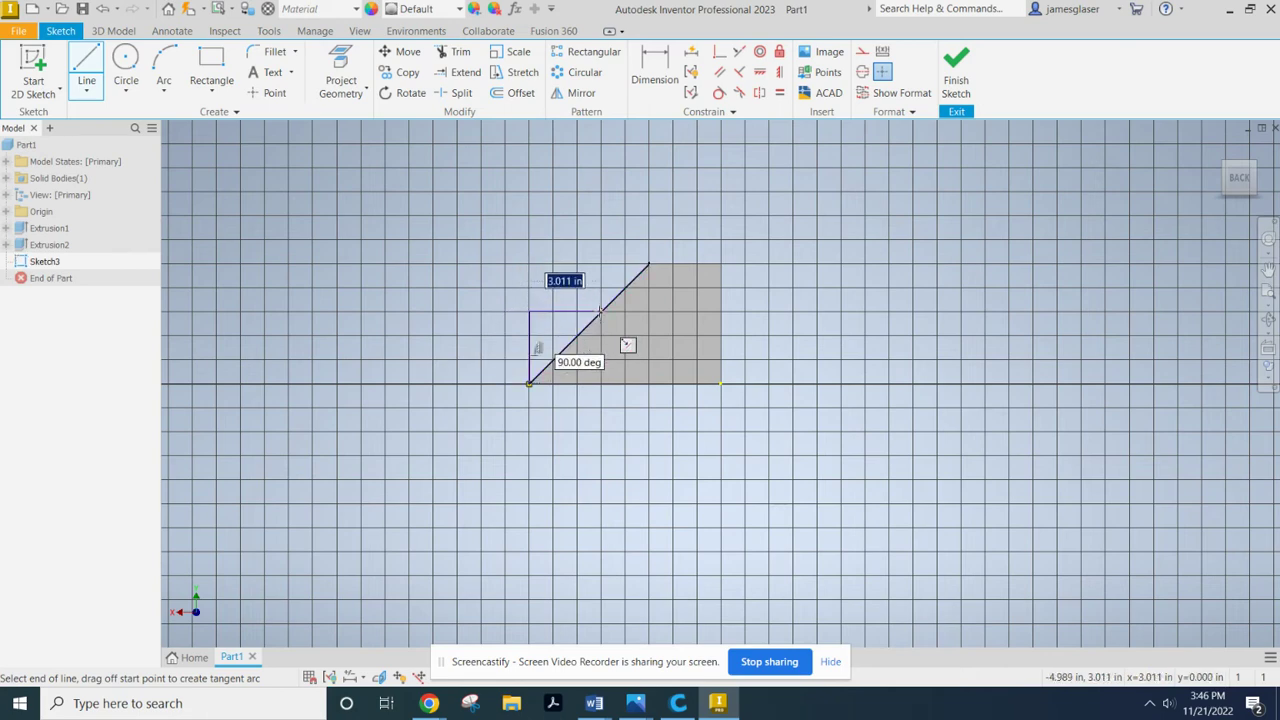
{"action": "double_click", "coordinate": [601, 312]}
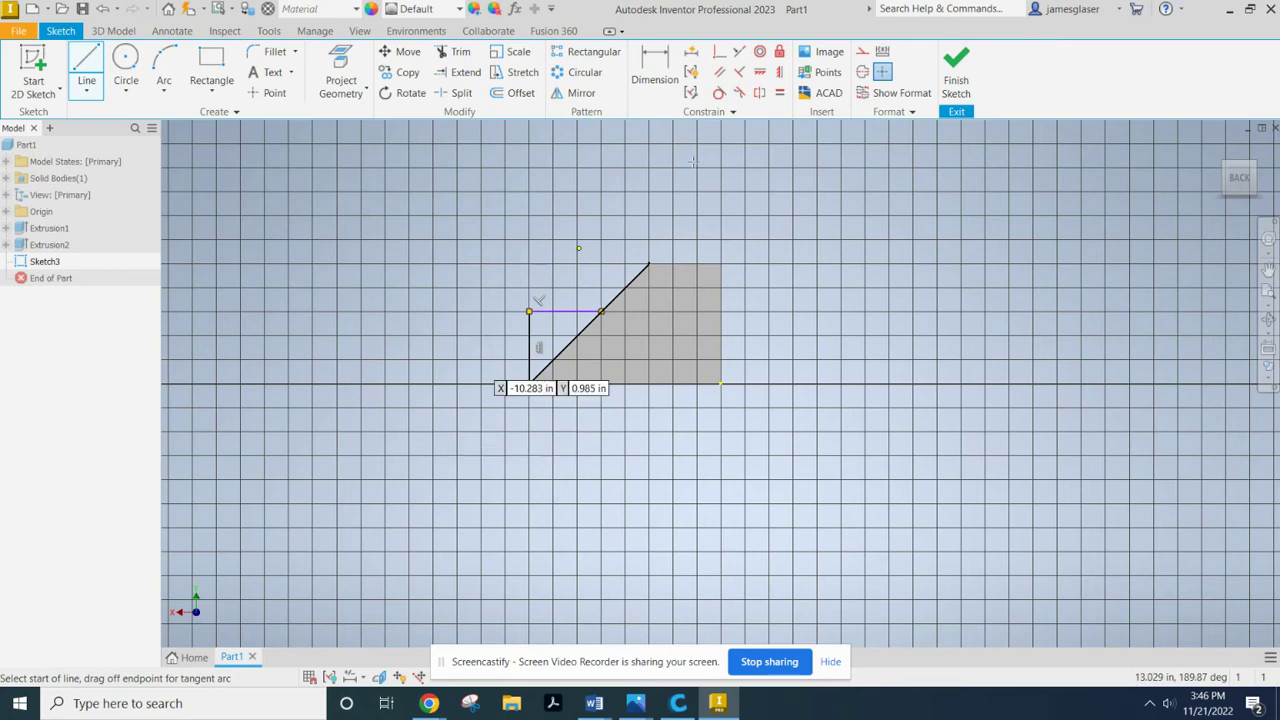
Step: Dimension the height of the vertical line as 3 in
{"action": "left_click", "coordinate": [655, 70]}
{"action": "left_click", "coordinate": [535, 312]}
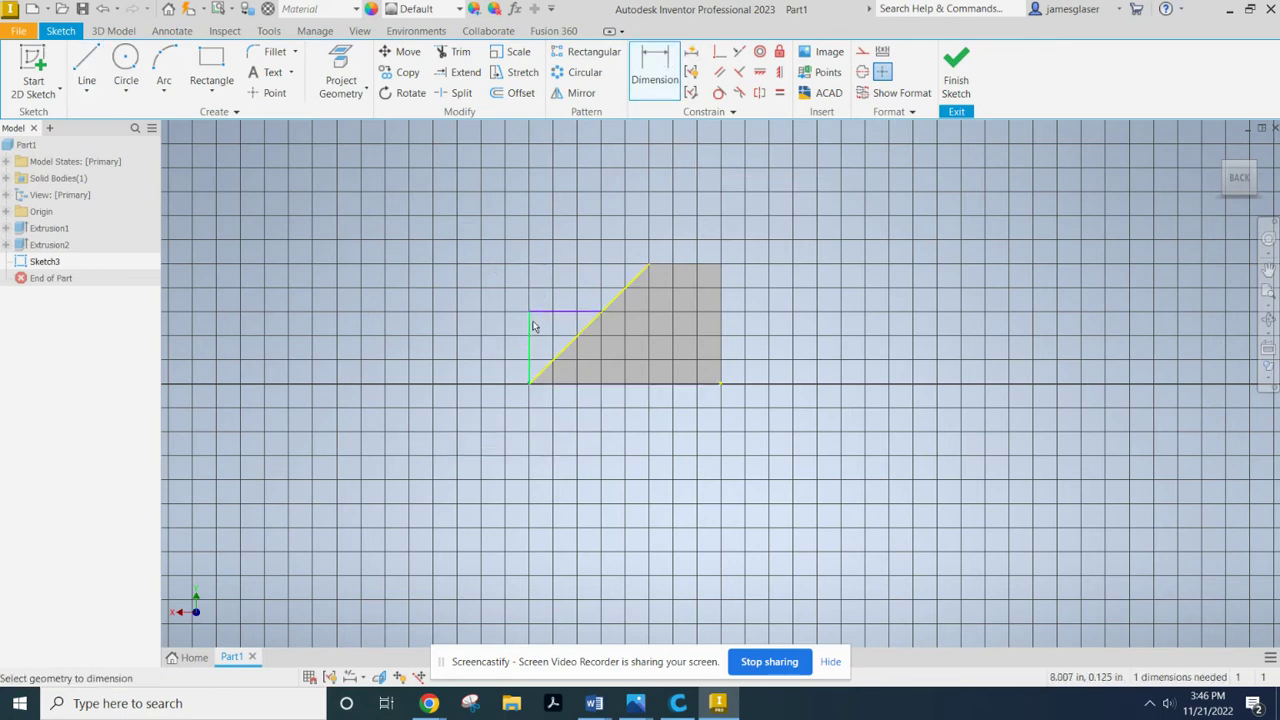
{"action": "left_click", "coordinate": [531, 318]}
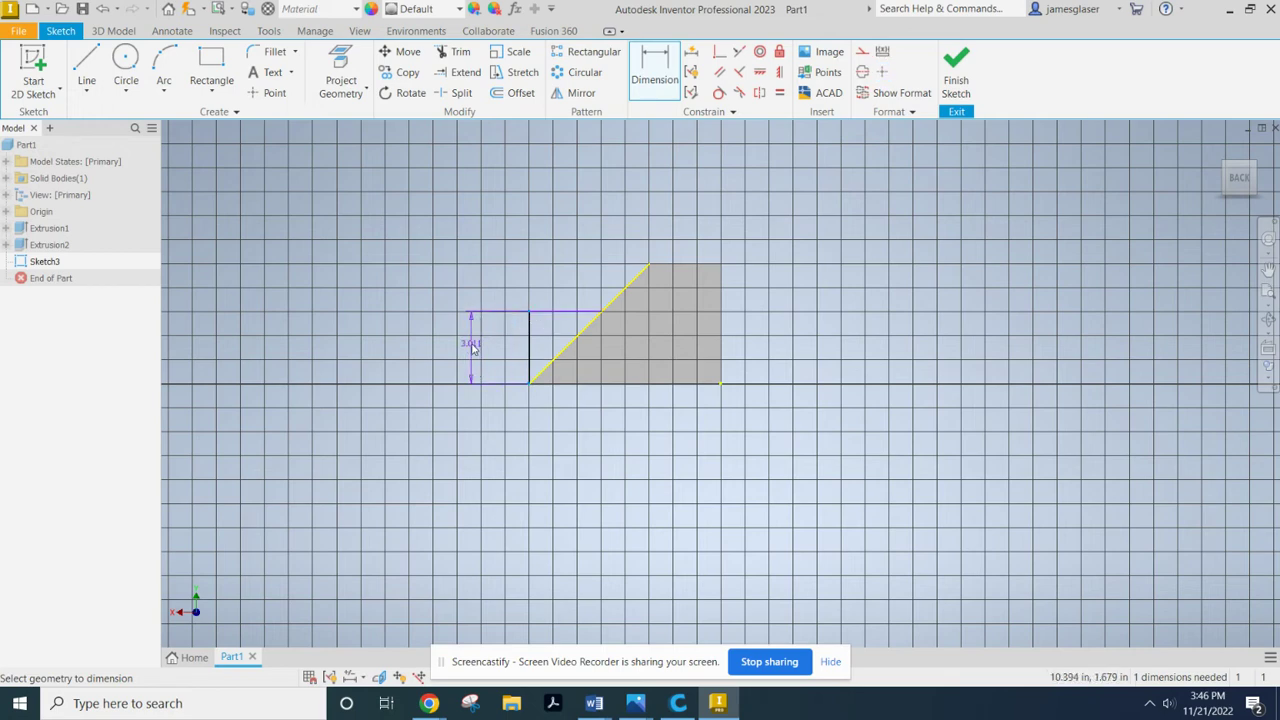
{"action": "left_click", "coordinate": [481, 345]}
{"action": "type", "text": "3"}
{"action": "key", "text": "Return"}
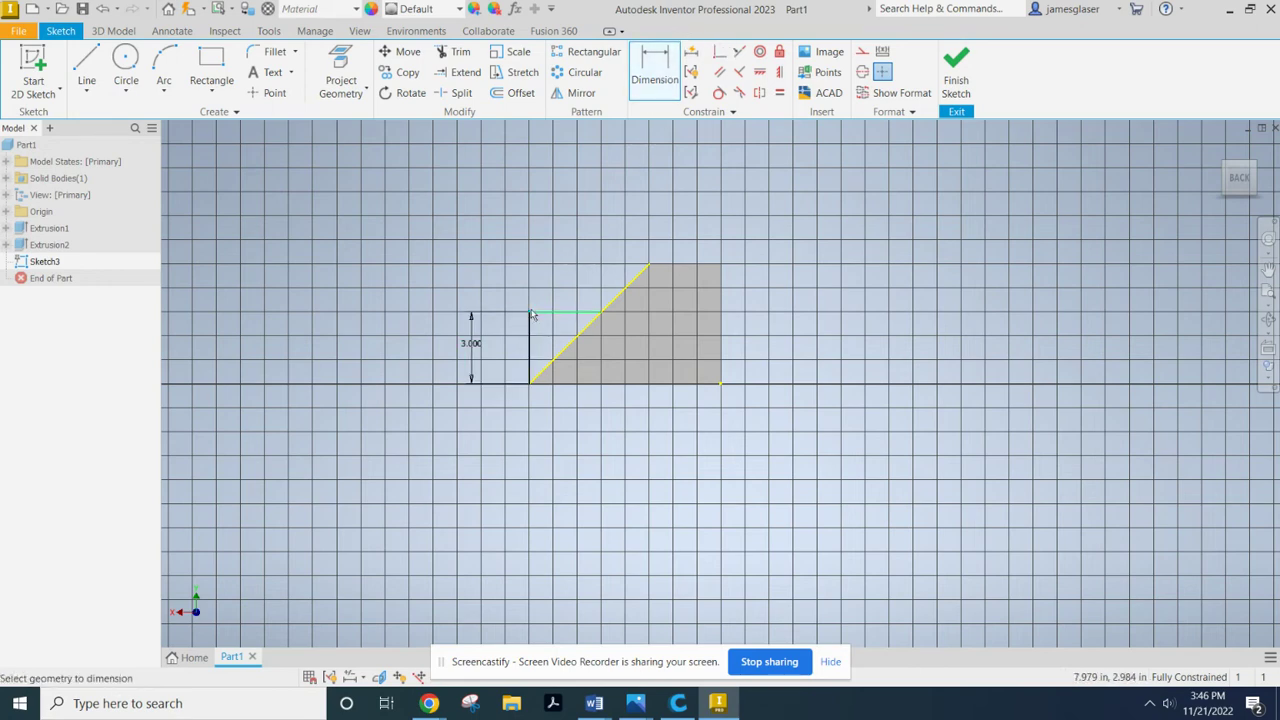
Step: Add a driven dimension to the horizontal line of the sketch and try to edit its value
{"action": "left_click", "coordinate": [600, 314]}
{"action": "left_click", "coordinate": [566, 256]}
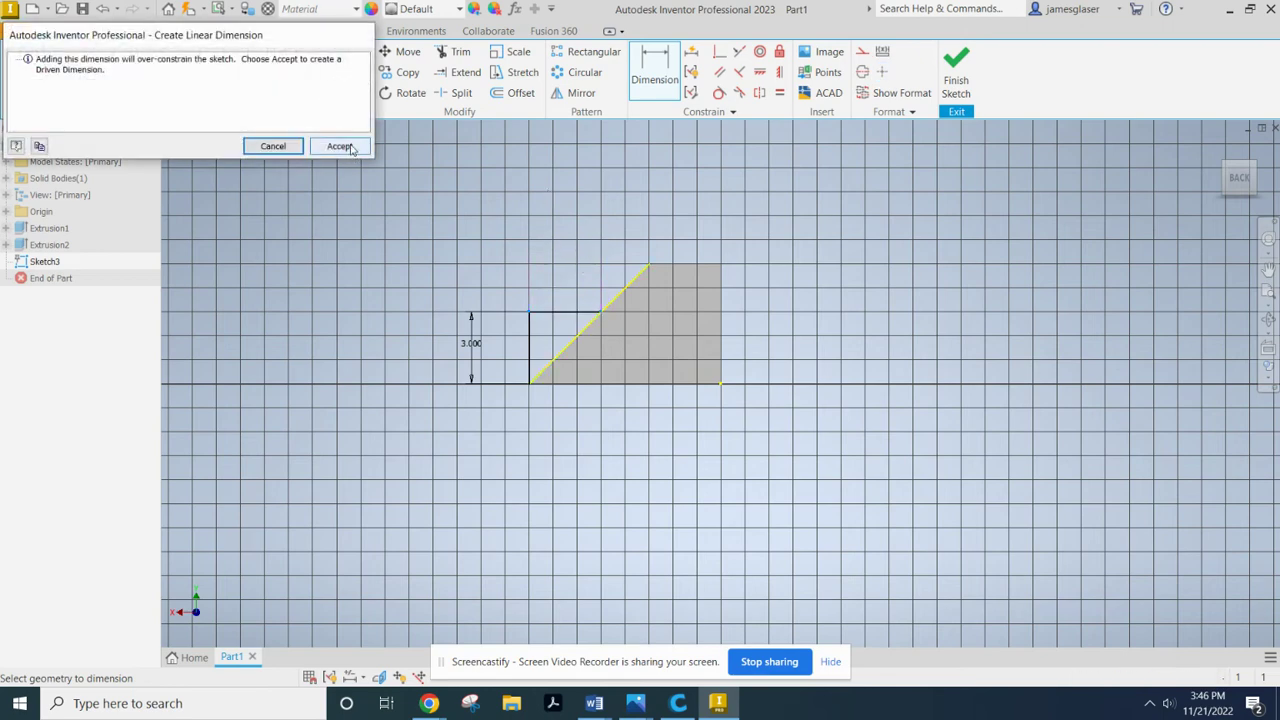
{"action": "left_click", "coordinate": [340, 147]}
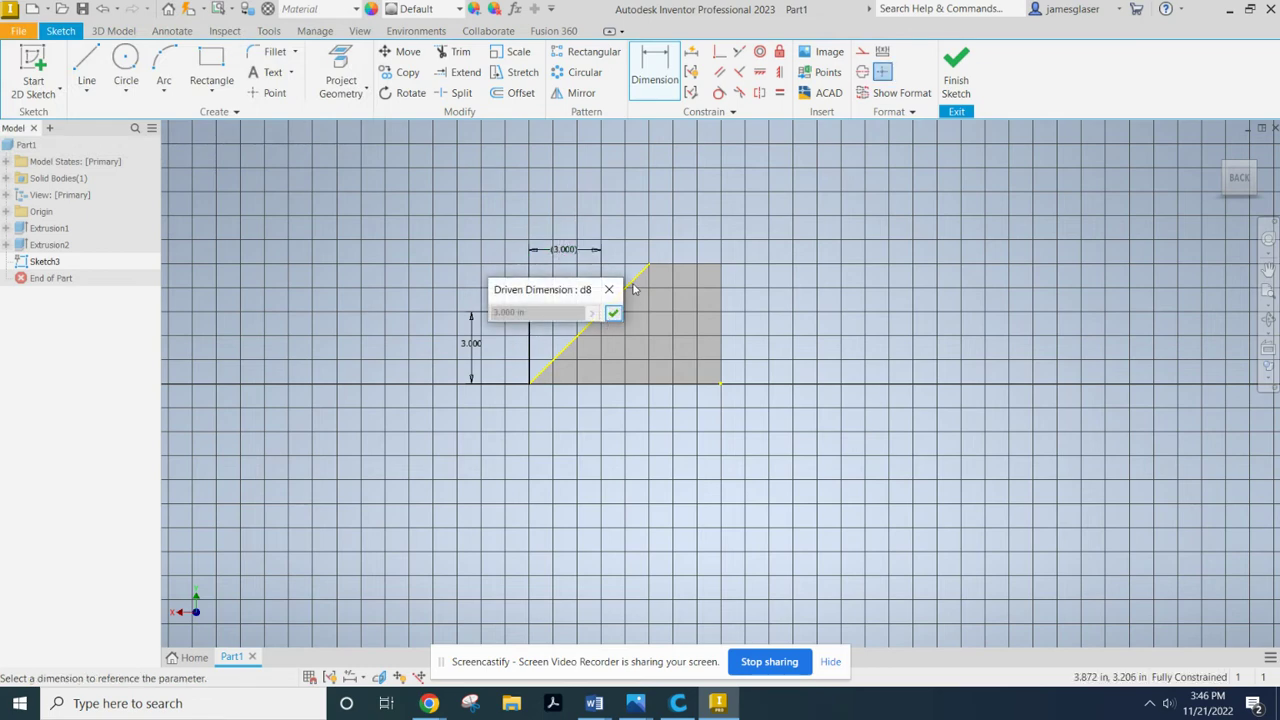
{"action": "left_click", "coordinate": [608, 289]}
{"action": "double_click", "coordinate": [553, 252]}
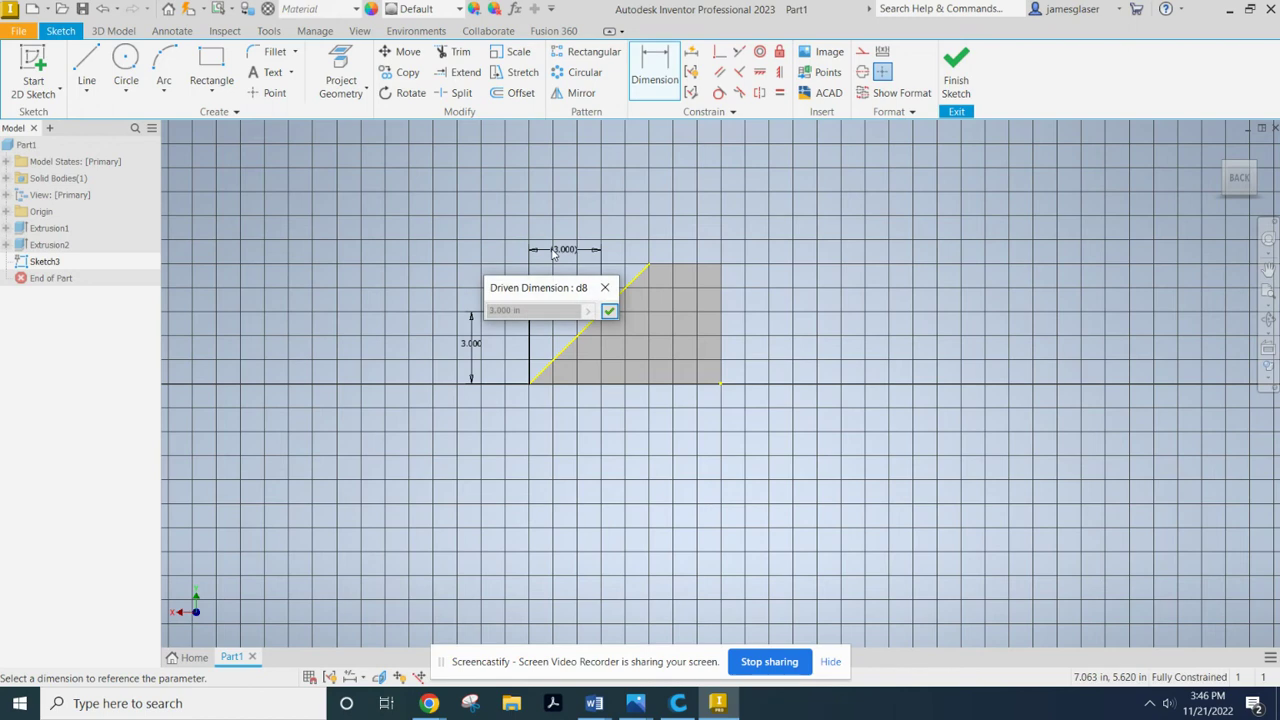
{"action": "left_click", "coordinate": [605, 287]}
Step: Delete the driven dimension above the horizontal line
{"action": "right_click", "coordinate": [565, 248]}
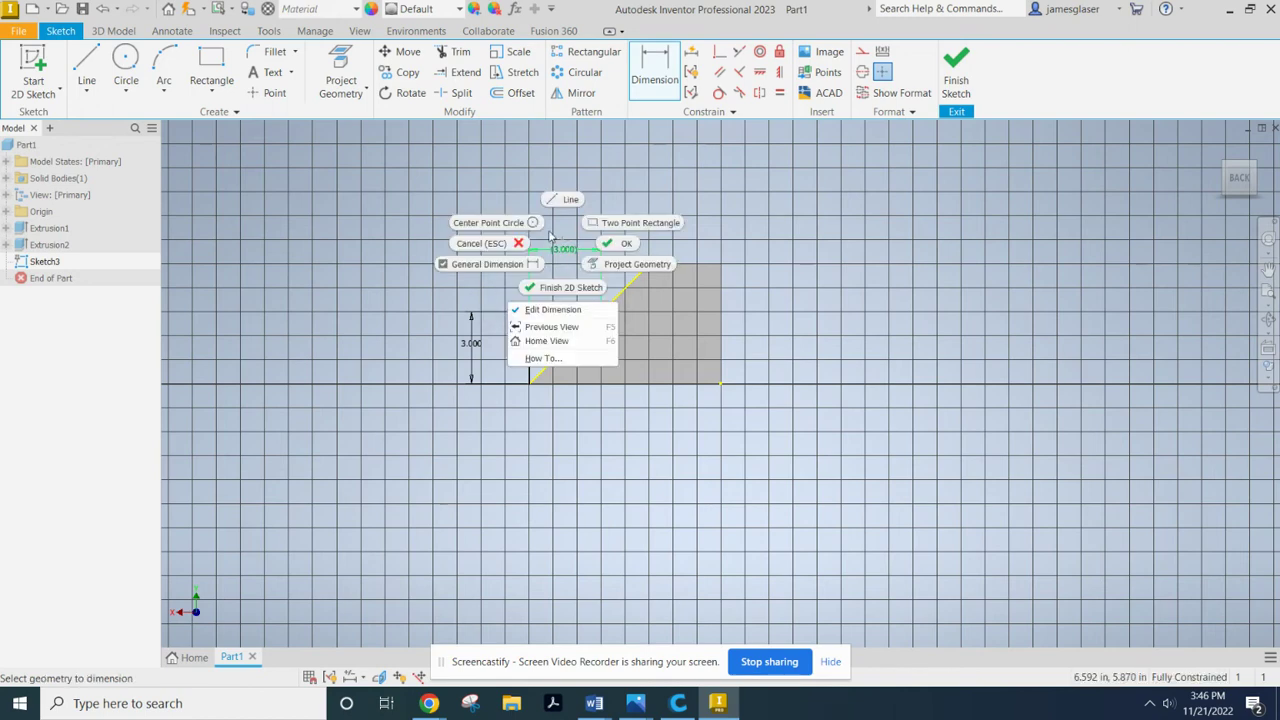
{"action": "left_click", "coordinate": [620, 172]}
{"action": "key", "text": "Escape"}
{"action": "right_click", "coordinate": [567, 254]}
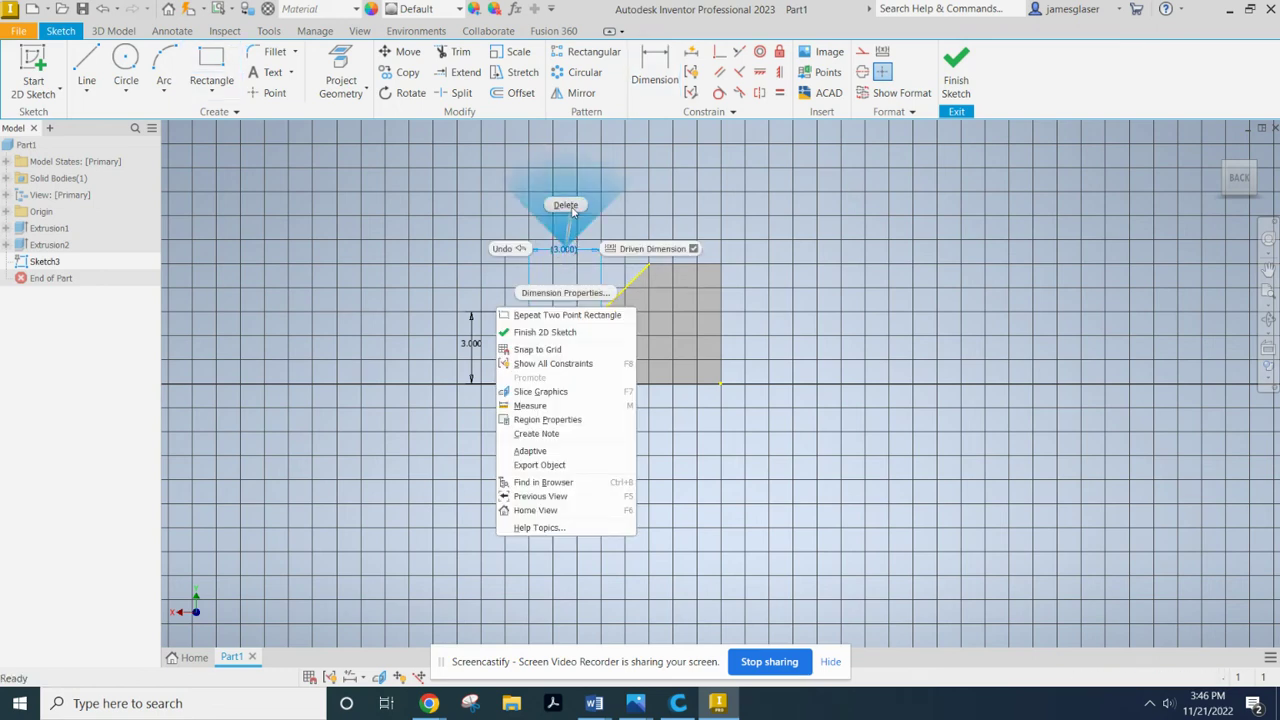
{"action": "left_click", "coordinate": [573, 210]}
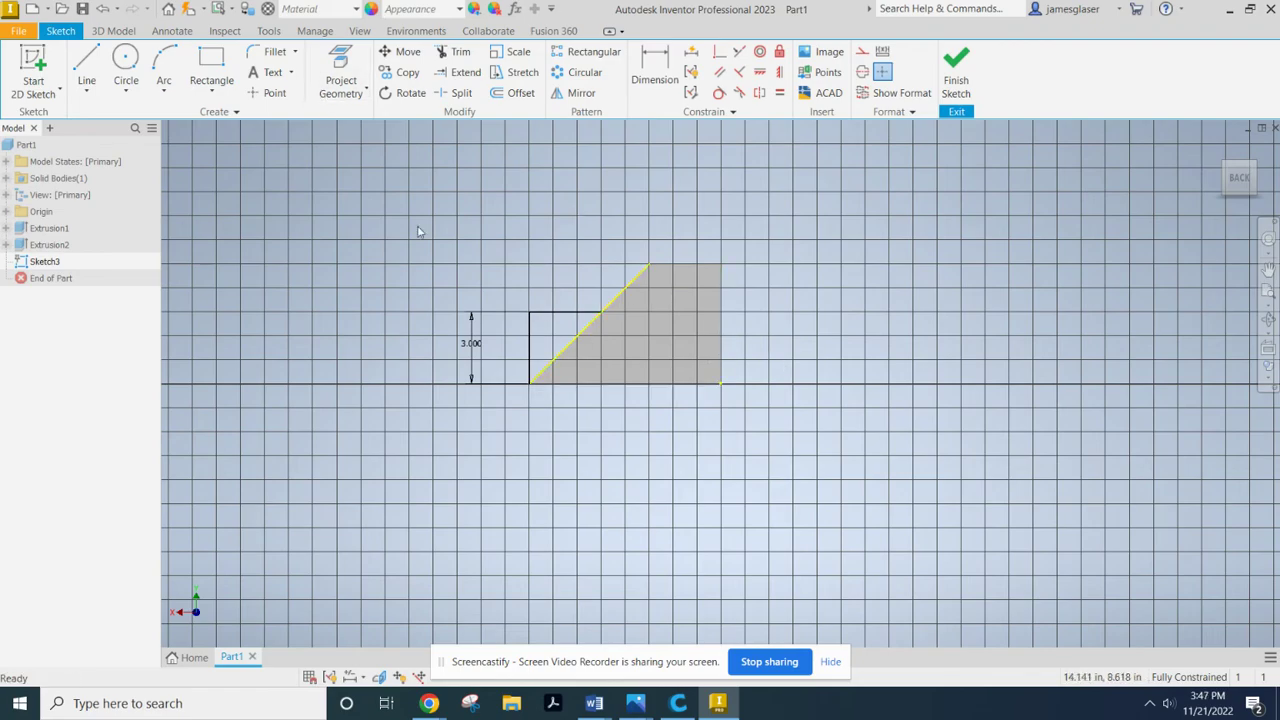
Step: Extrude the triangular profile 3 in towards the front over the sloped face, joined to the solid
{"action": "key", "text": "e"}
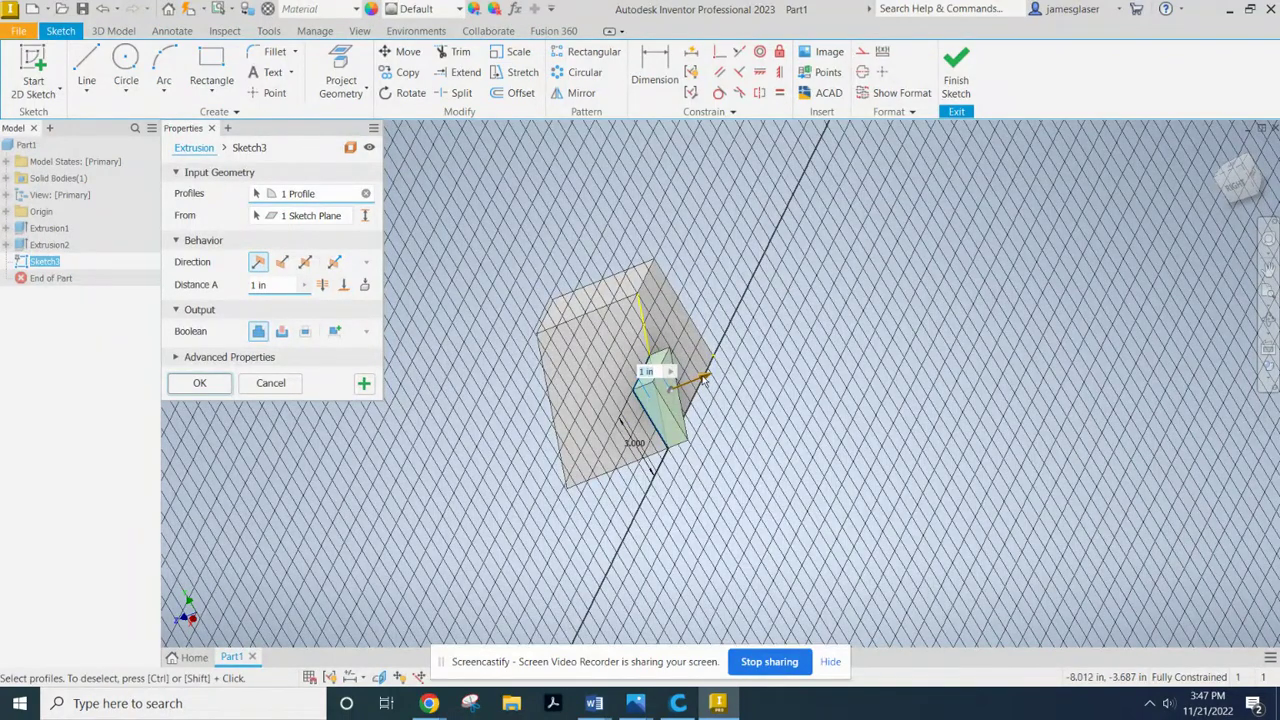
{"action": "left_click", "coordinate": [282, 262]}
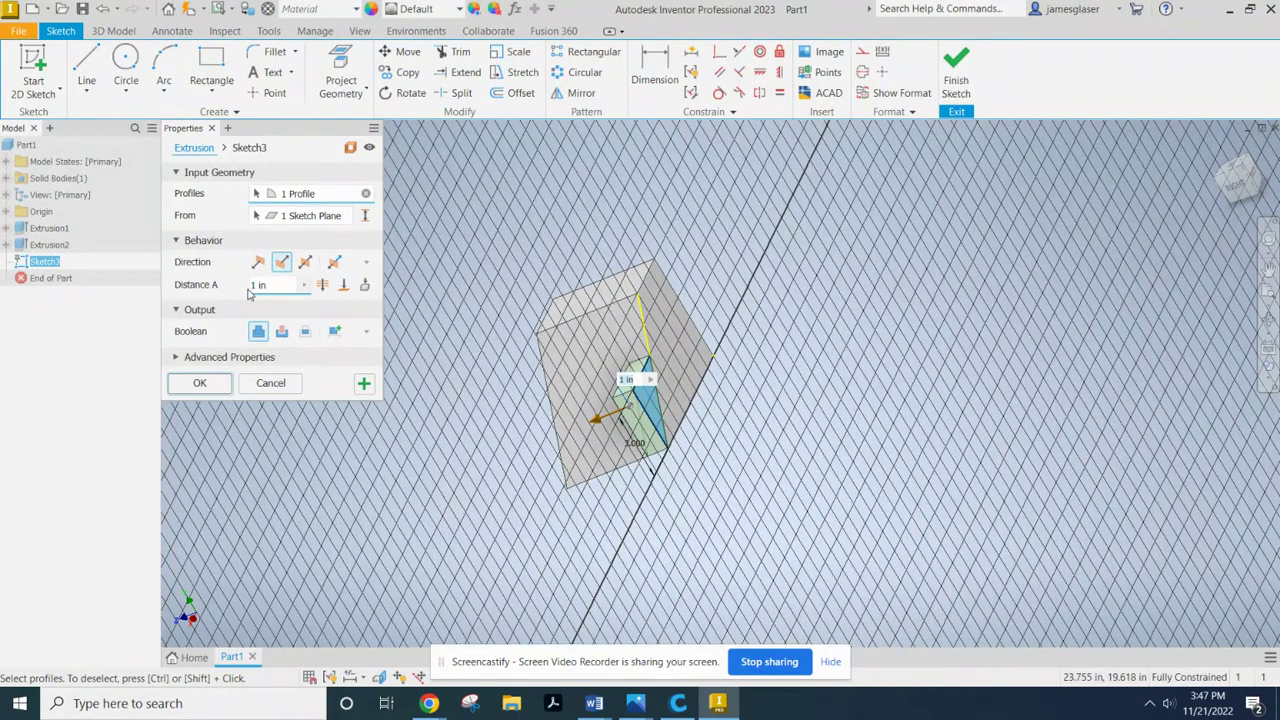
{"action": "left_click", "coordinate": [257, 285]}
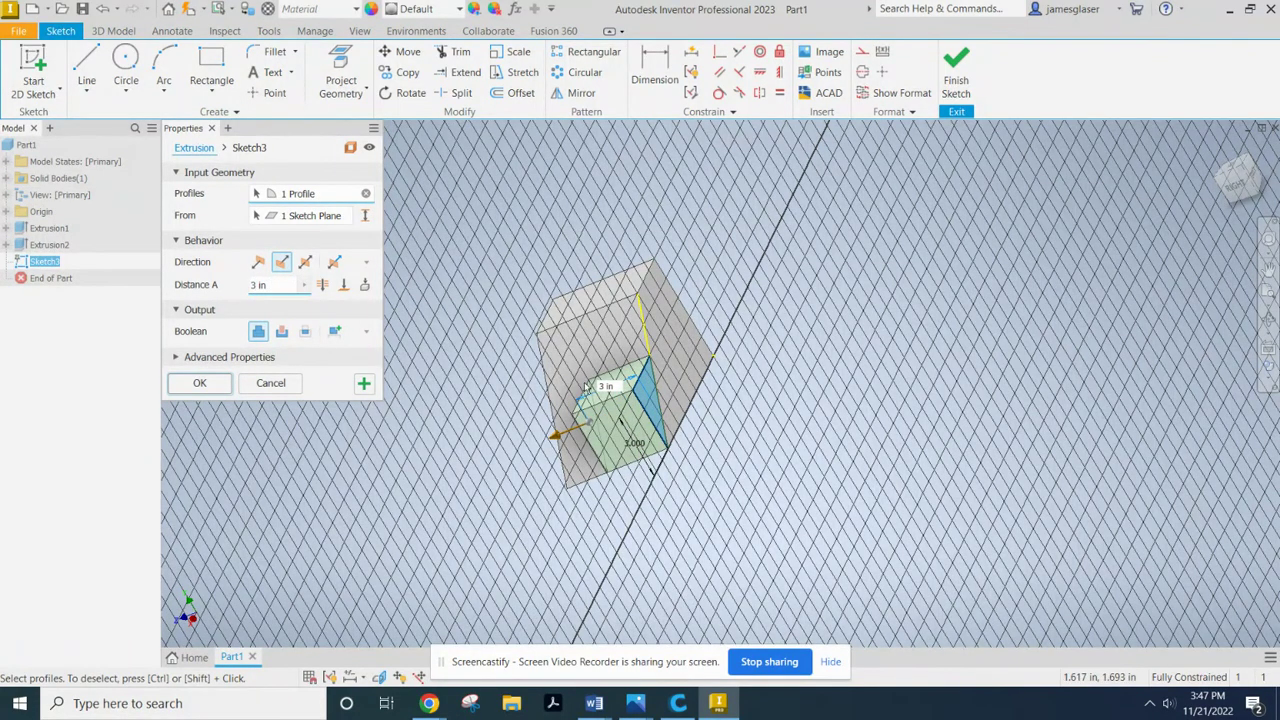
{"action": "mouse_move", "coordinate": [700, 455]}
{"action": "middle_mouse_down", "text": "shift"}
{"action": "mouse_move", "coordinate": [757, 429]}
{"action": "mouse_move", "coordinate": [720, 362]}
{"action": "middle_mouse_up", "text": "shift"}
{"action": "left_click", "coordinate": [199, 384]}
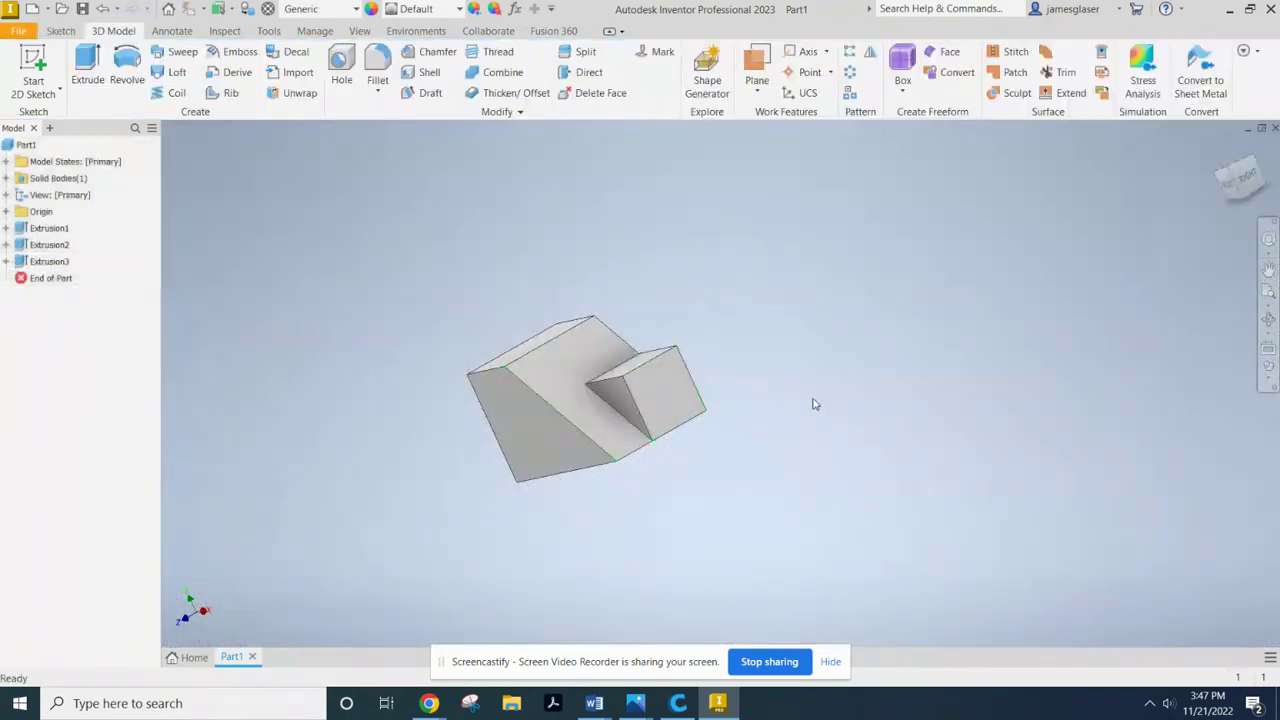
Step: Save the part as "iso 3 _JG" in the 20 Isos - JG folder
{"action": "mouse_move", "coordinate": [818, 444]}
{"action": "middle_mouse_down", "text": "shift"}
{"action": "mouse_move", "coordinate": [851, 417]}
{"action": "mouse_move", "coordinate": [929, 417]}
{"action": "mouse_move", "coordinate": [900, 474]}
{"action": "mouse_move", "coordinate": [706, 269]}
{"action": "mouse_move", "coordinate": [735, 260]}
{"action": "mouse_move", "coordinate": [734, 220]}
{"action": "middle_mouse_up", "text": "shift"}
{"action": "left_click", "coordinate": [17, 33]}
{"action": "left_click", "coordinate": [57, 212]}
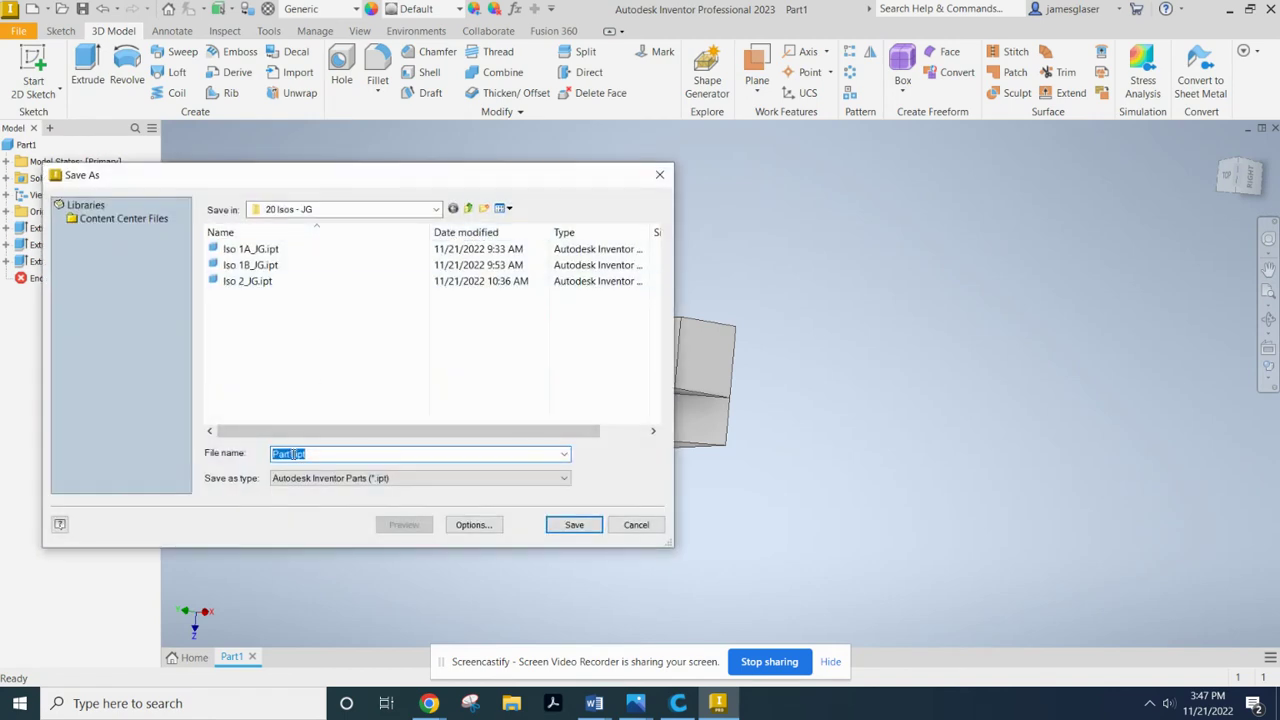
{"action": "left_click", "coordinate": [291, 454]}
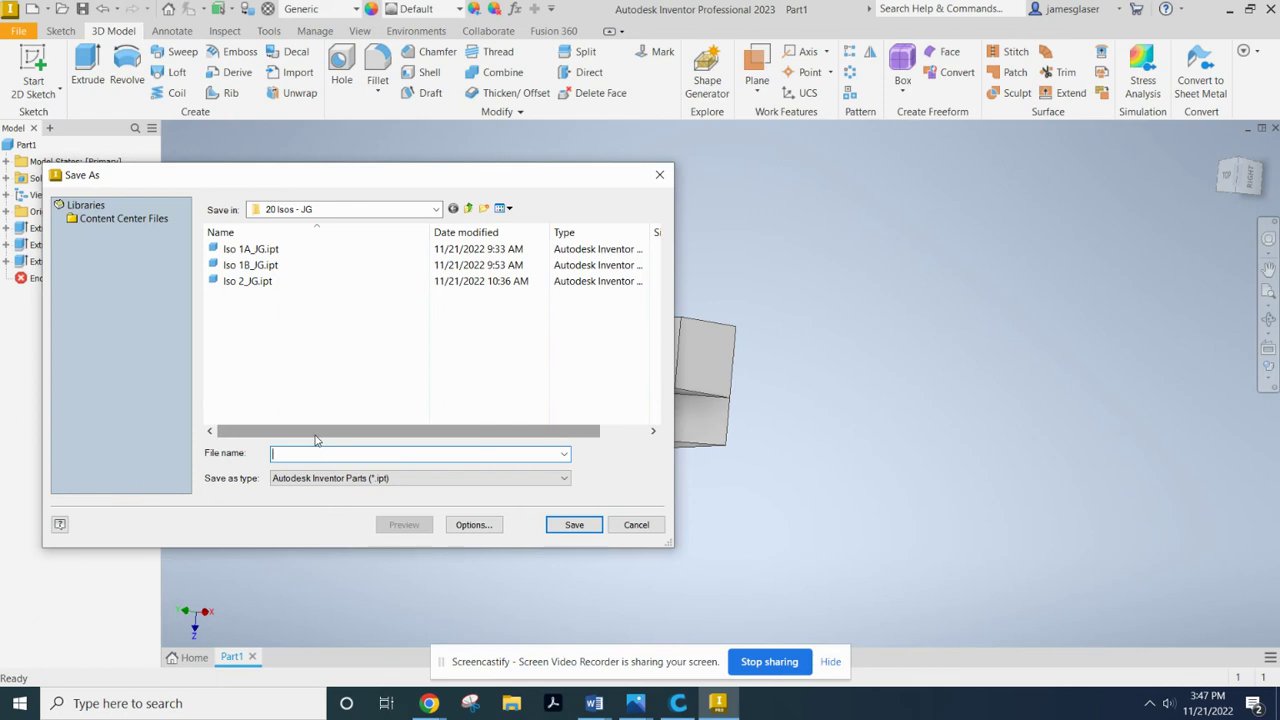
{"action": "type", "text": "I"}
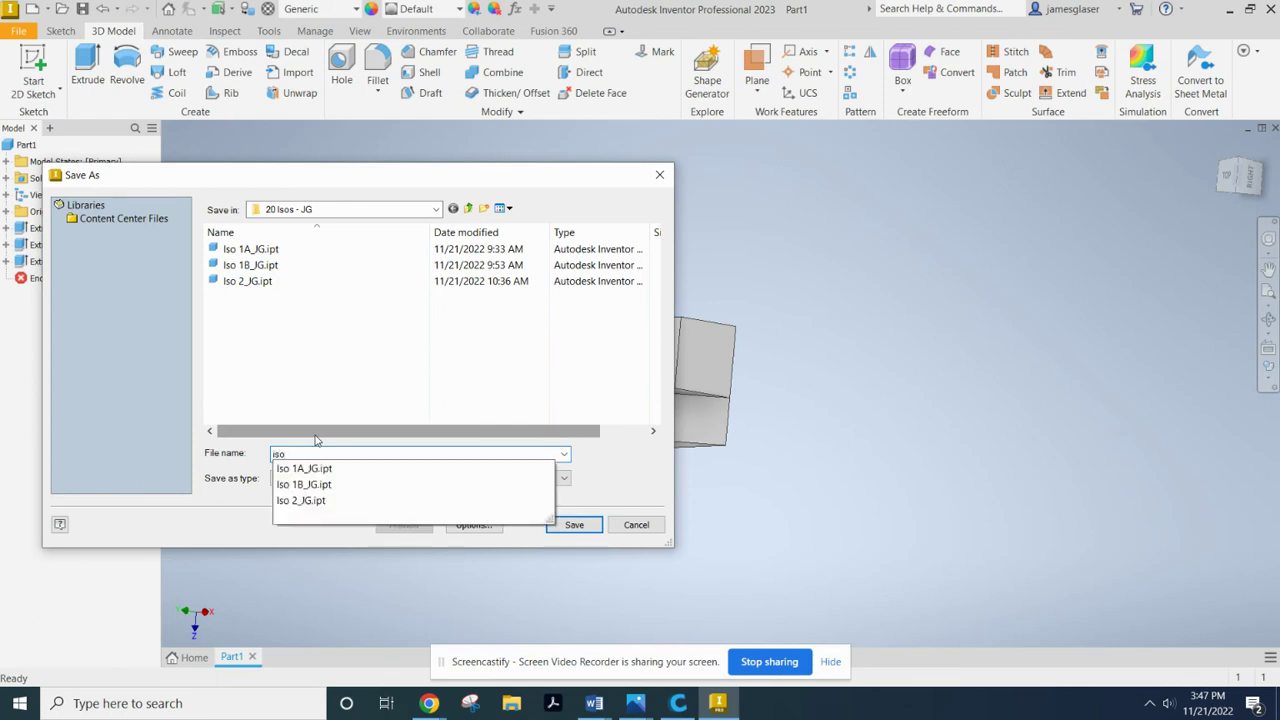
{"action": "type", "text": "so 3 _JG"}
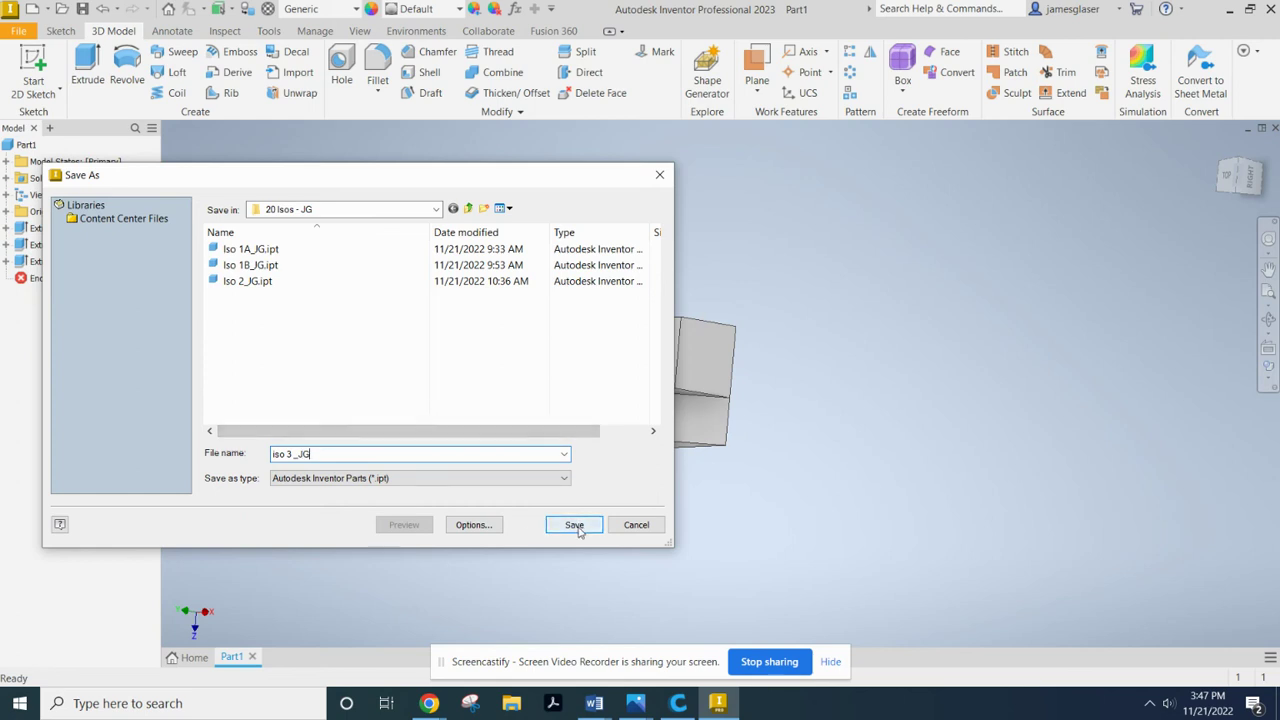
{"action": "left_click", "coordinate": [576, 526]}
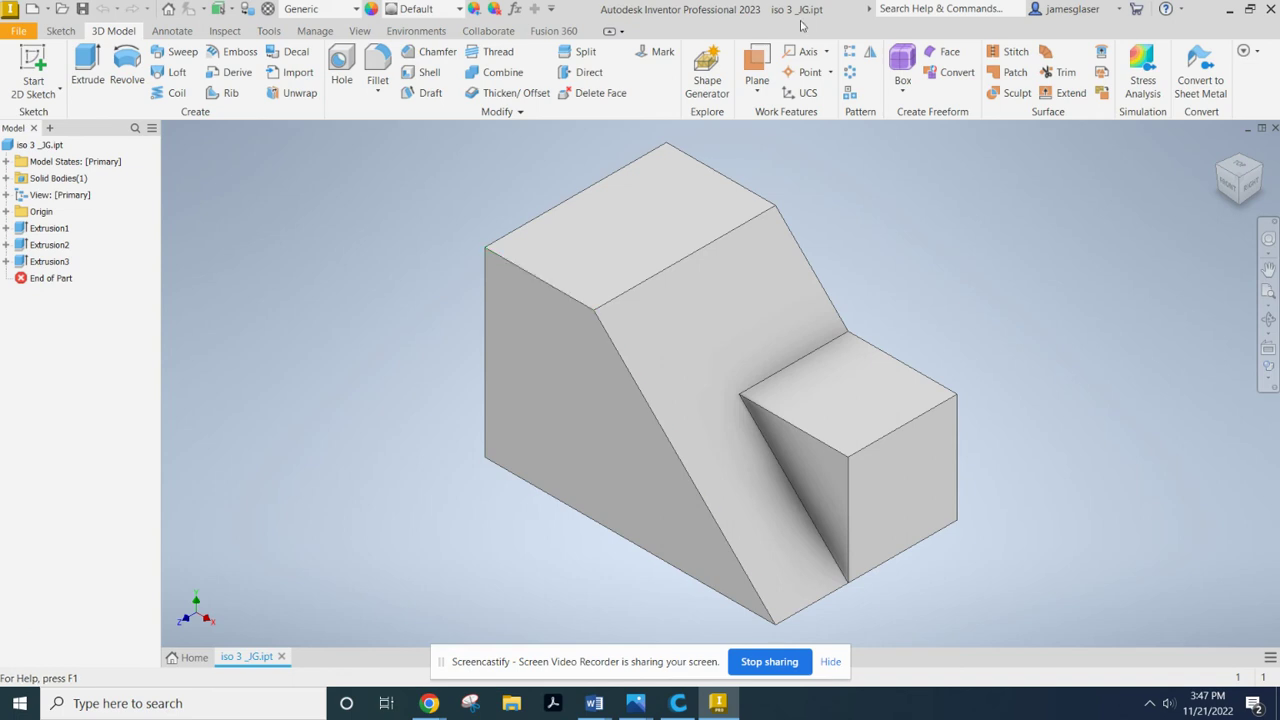
Step: Switch to File Explorer and open the 20 Isos - JG folder inside Inventor 2023 on the E: drive to check the saved part file
{"action": "left_click", "coordinate": [513, 703]}
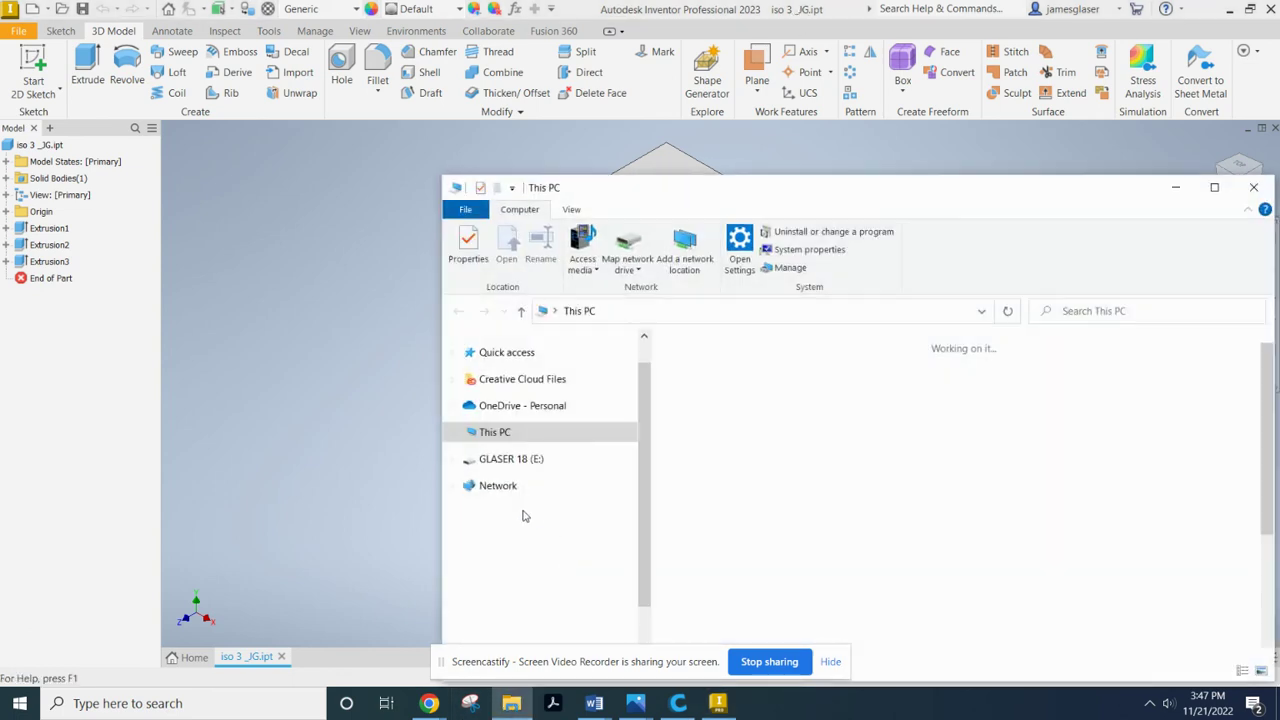
{"action": "left_click", "coordinate": [530, 602]}
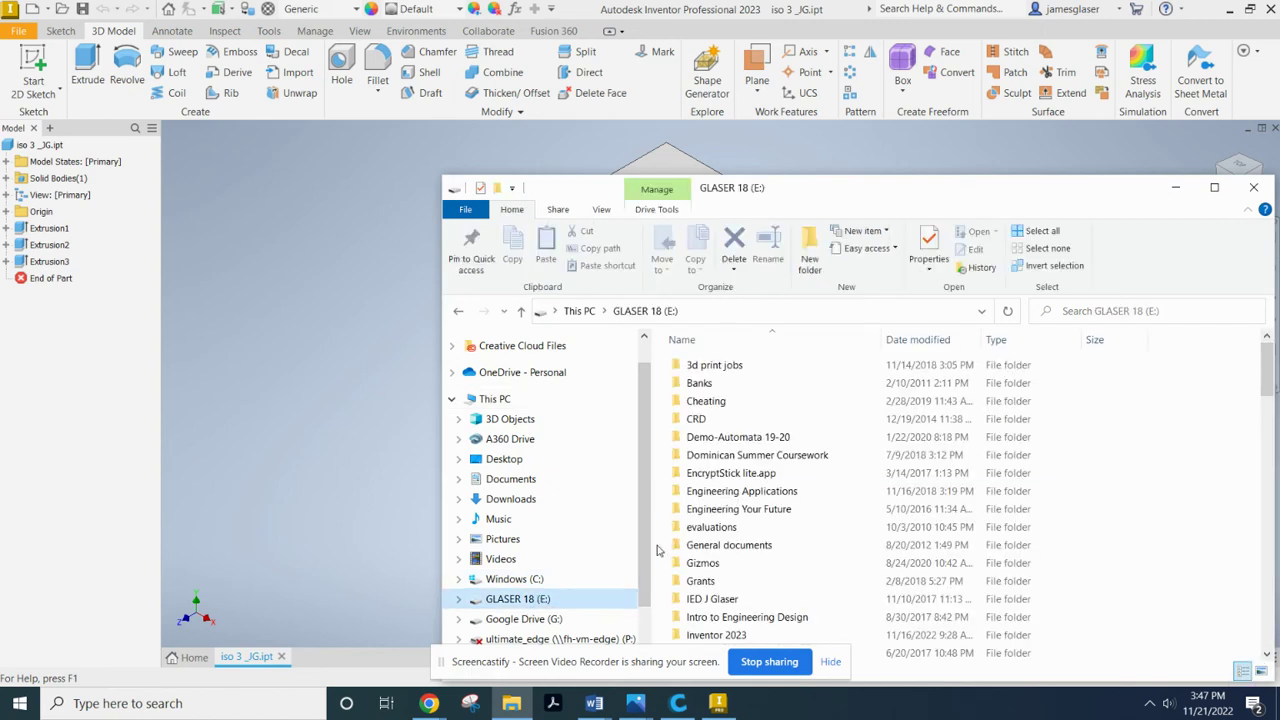
{"action": "scroll", "coordinate": [760, 583], "scroll_direction": "down", "scroll_amount": 1}
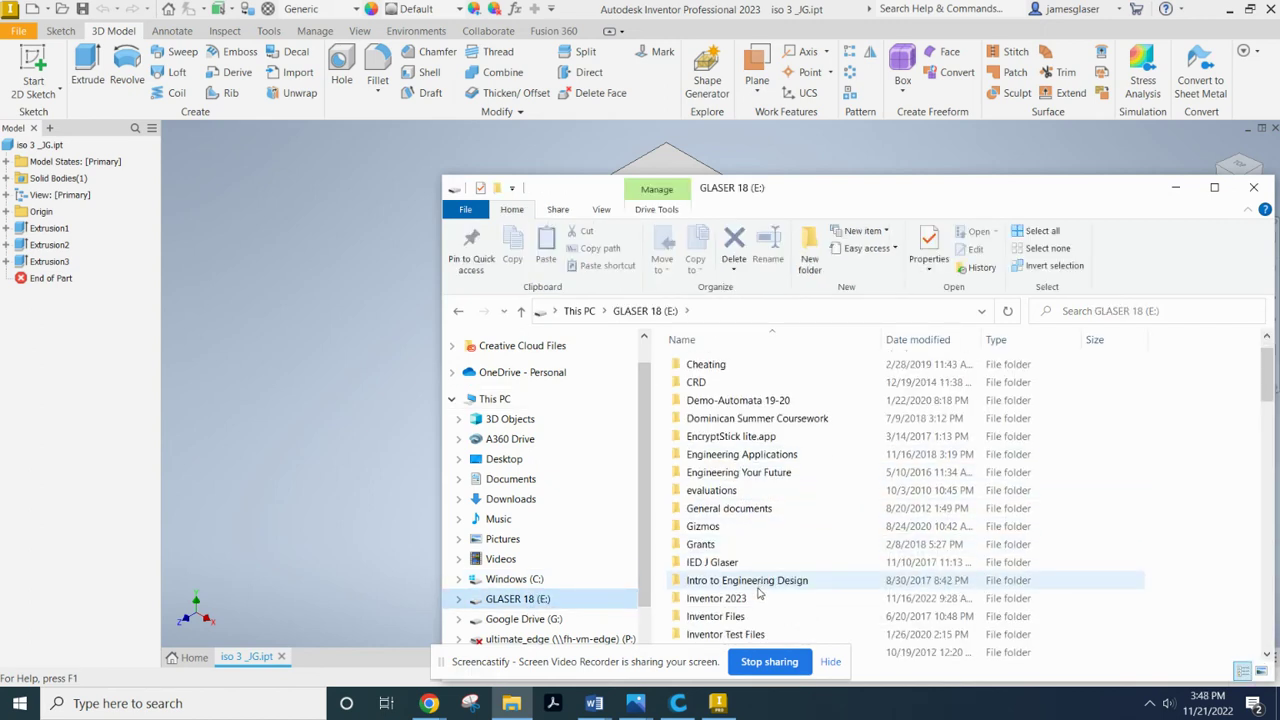
{"action": "double_click", "coordinate": [757, 600]}
{"action": "double_click", "coordinate": [718, 372]}
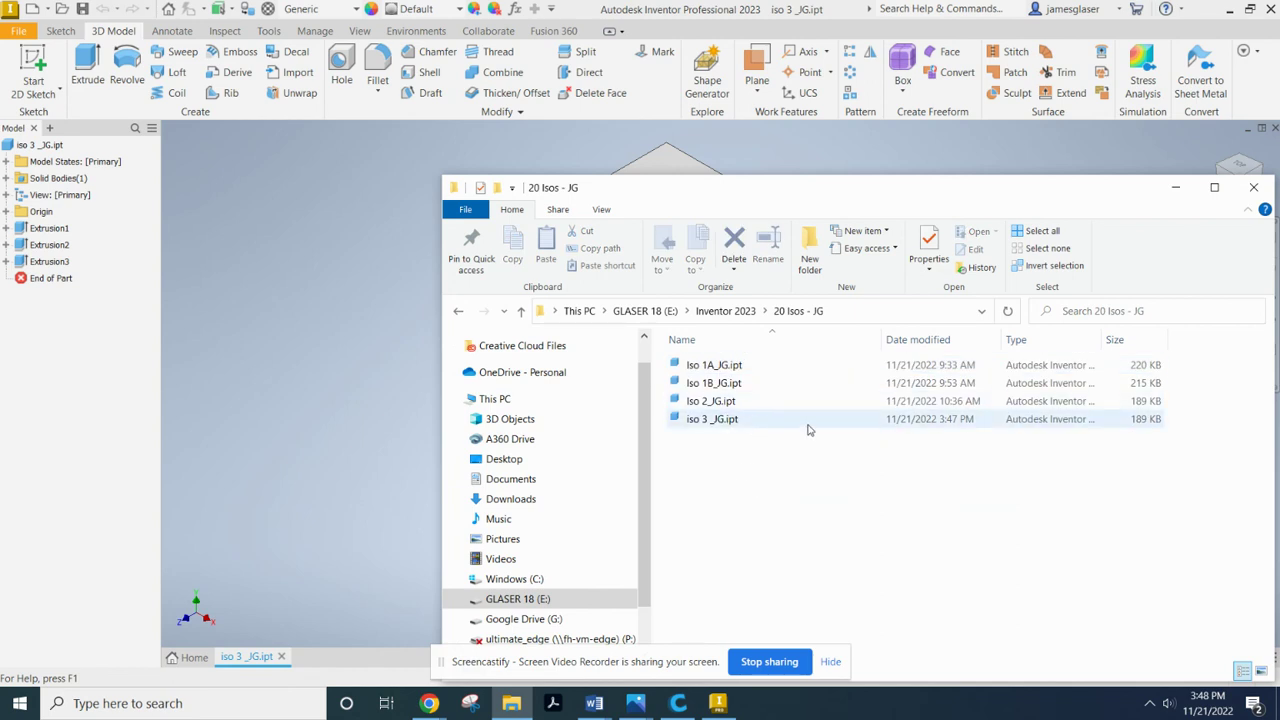
{"action": "left_click_drag", "start_coordinate": [923, 204], "coordinate": [640, 200]}
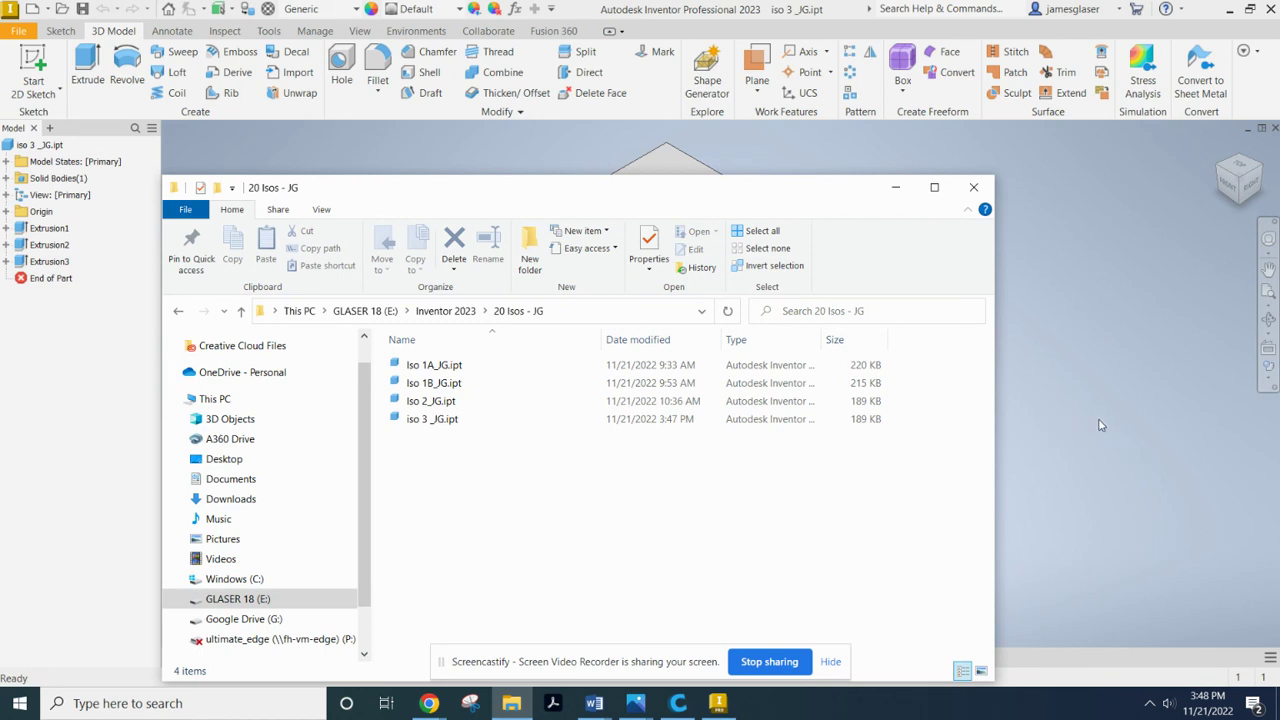